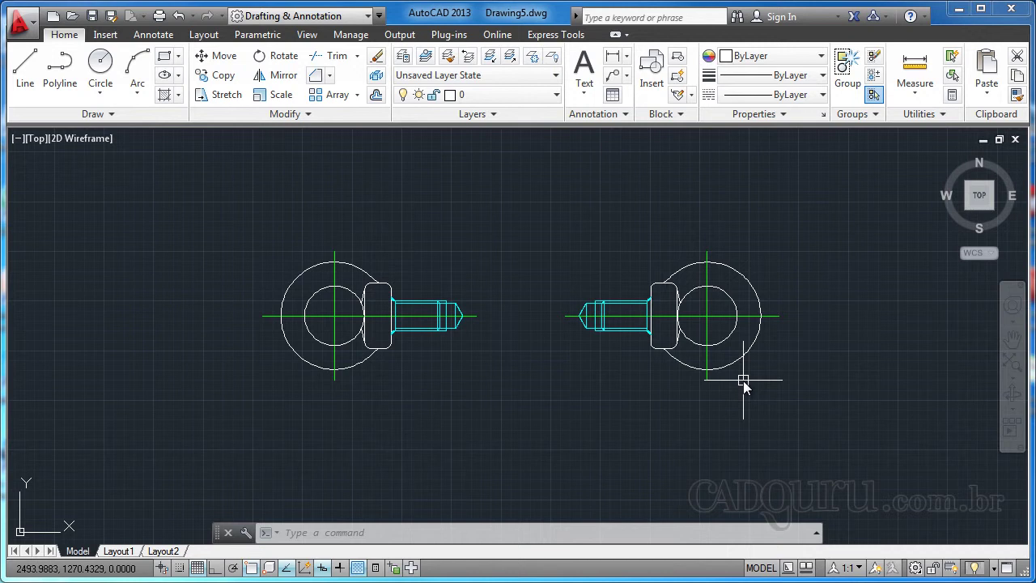
- Window-select the left eye bolt, adjusting the view around it
{"action": "scroll", "coordinate": [743, 380], "scroll_direction": "up", "scroll_amount": 2}
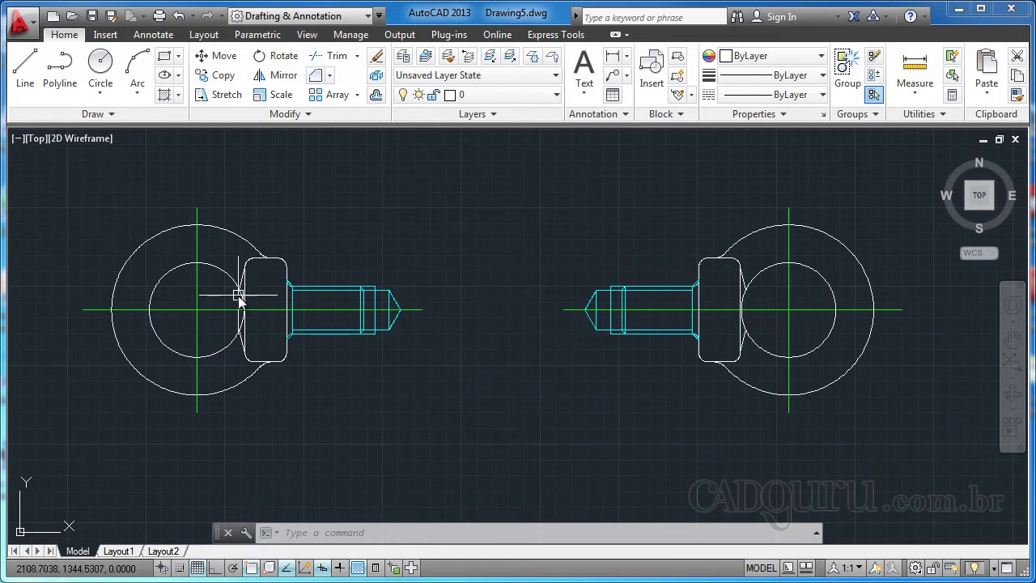
{"action": "left_click", "coordinate": [51, 176]}
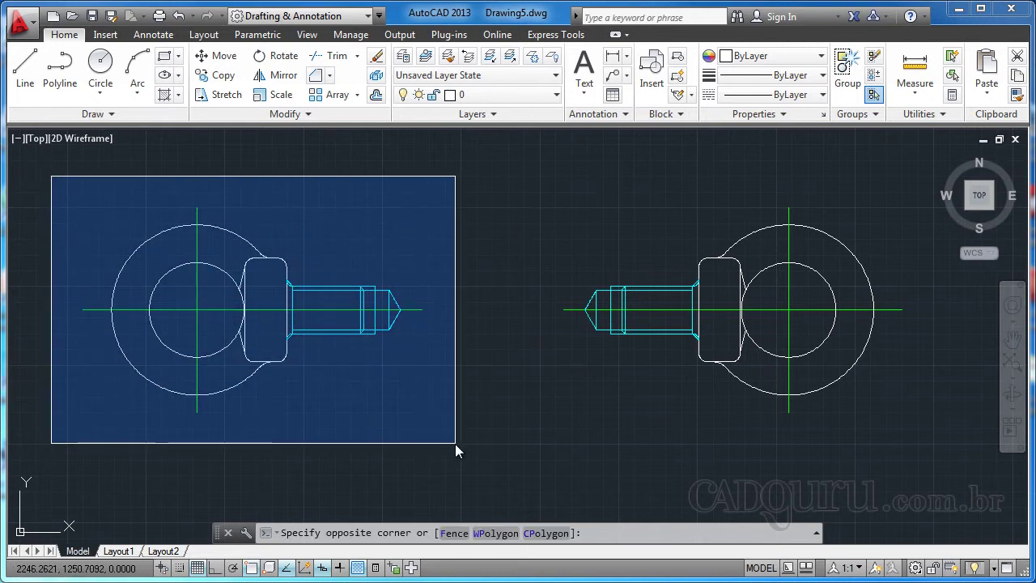
{"action": "left_click", "coordinate": [436, 170]}
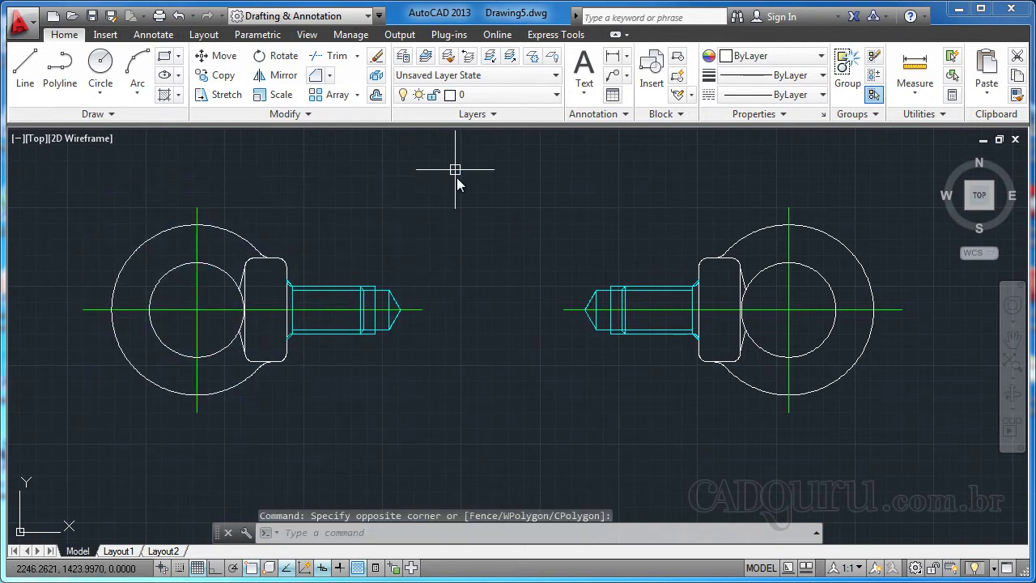
{"action": "middle_click_drag", "start_coordinate": [492, 214], "coordinate": [513, 235]}
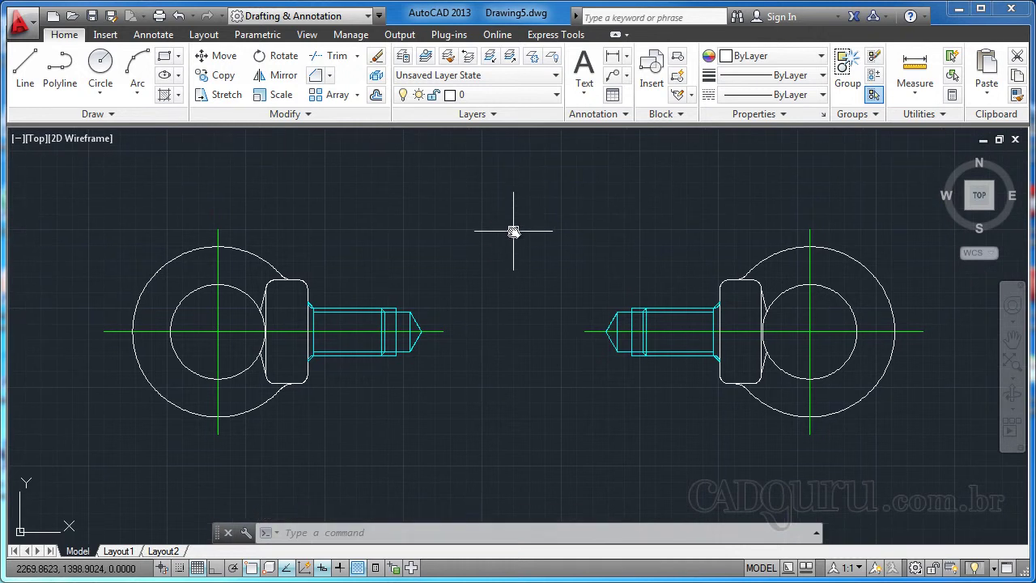
{"action": "middle_click_drag", "start_coordinate": [513, 232], "coordinate": [510, 243]}
{"action": "left_click", "coordinate": [79, 202]}
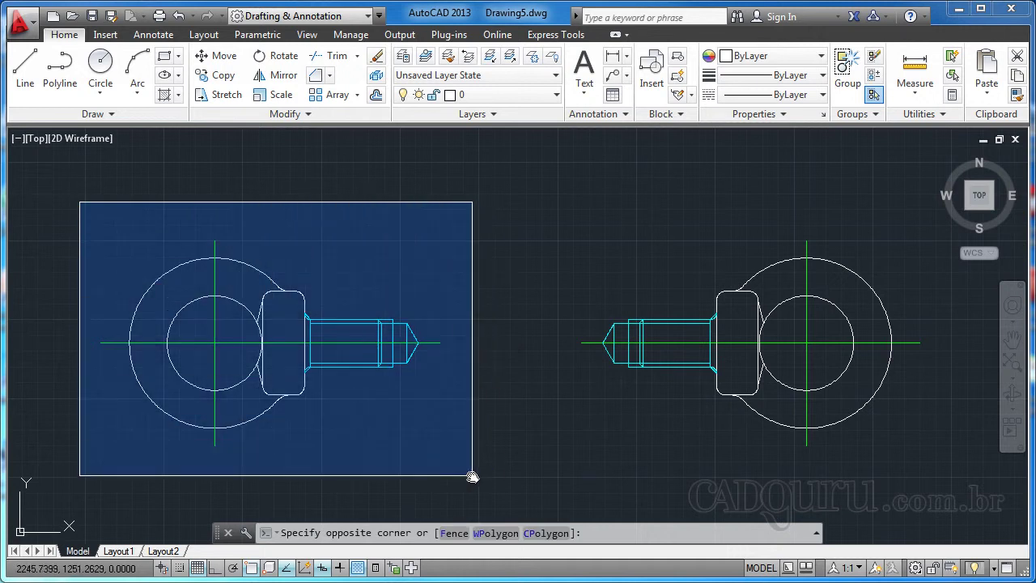
{"action": "left_click", "coordinate": [458, 234]}
{"action": "middle_click_drag", "start_coordinate": [580, 283], "coordinate": [599, 265]}
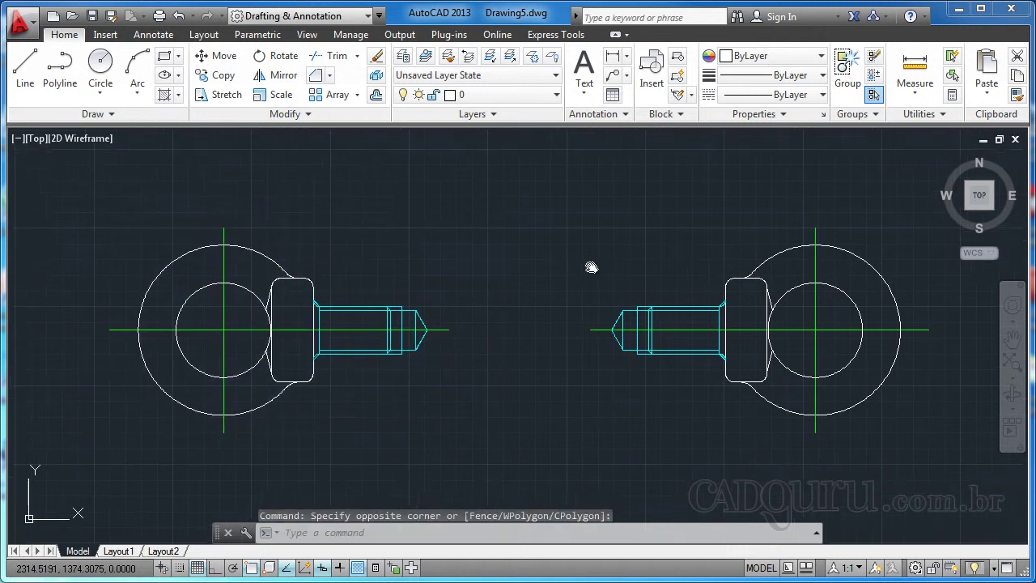
{"action": "middle_click_drag", "start_coordinate": [584, 301], "coordinate": [586, 301]}
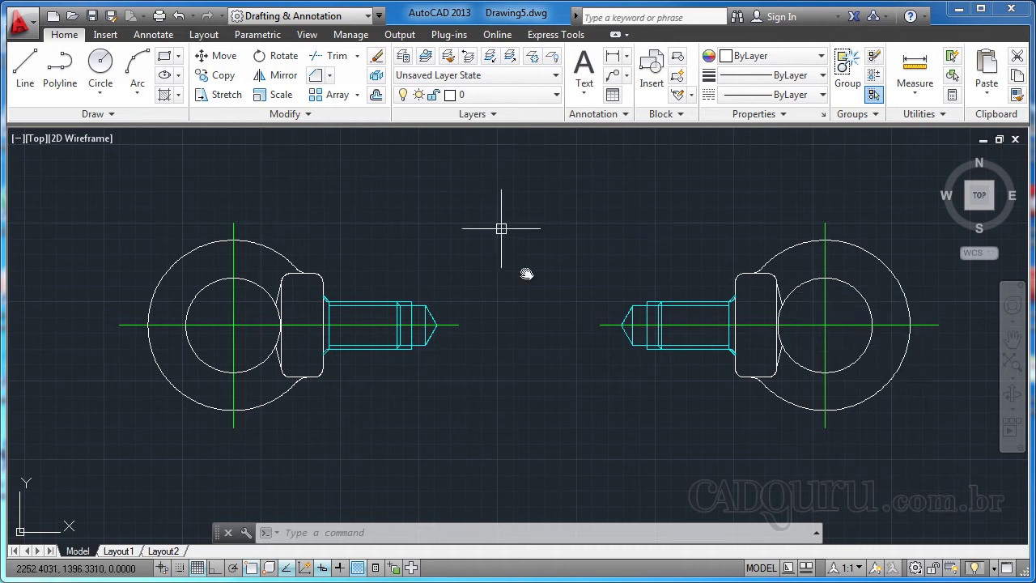
{"action": "scroll", "coordinate": [526, 229], "scroll_direction": "up", "scroll_amount": 1}
{"action": "scroll", "coordinate": [527, 224], "scroll_direction": "down", "scroll_amount": 1}
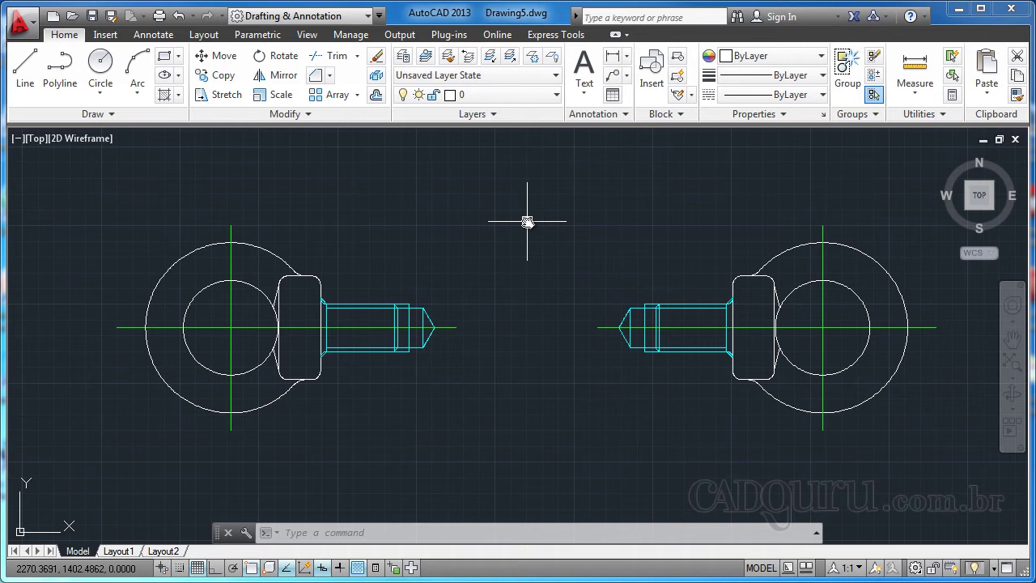
- Cancel the MIRROR command and undo the mirrored right-hand bolt copy
{"action": "left_click", "coordinate": [279, 81]}
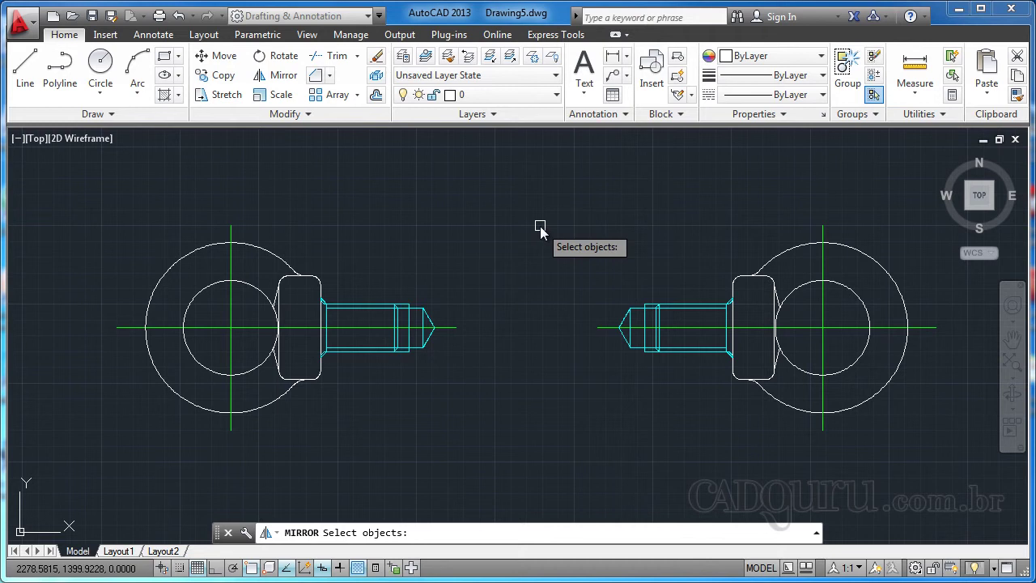
{"action": "key", "text": "Escape"}
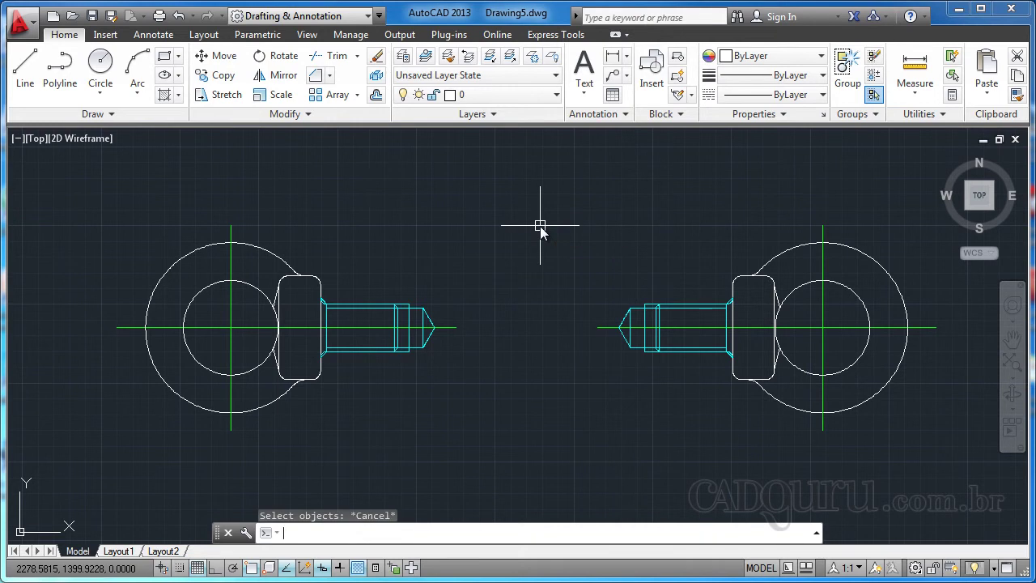
{"action": "type", "text": "MI"}
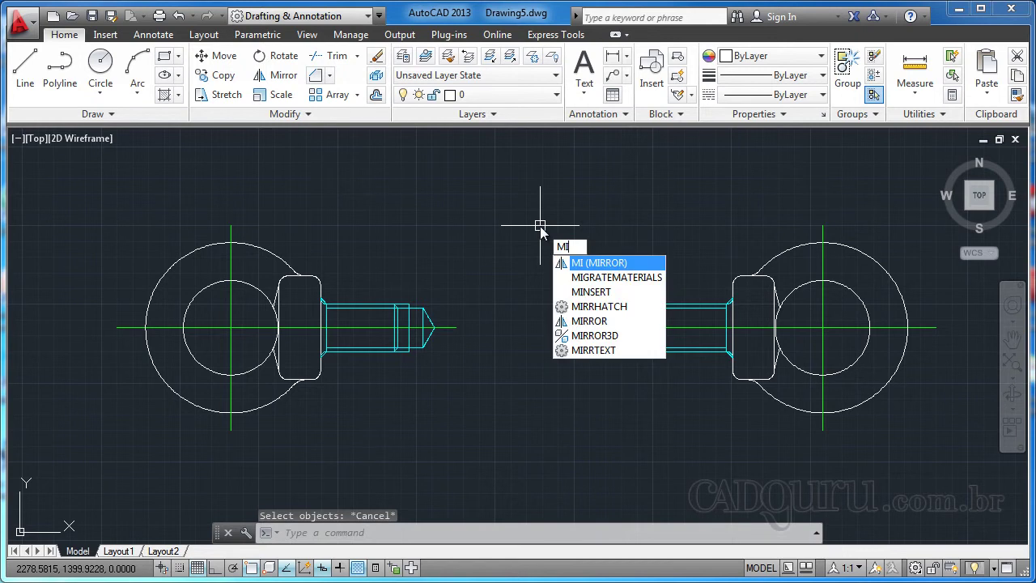
{"action": "key", "text": "Return"}
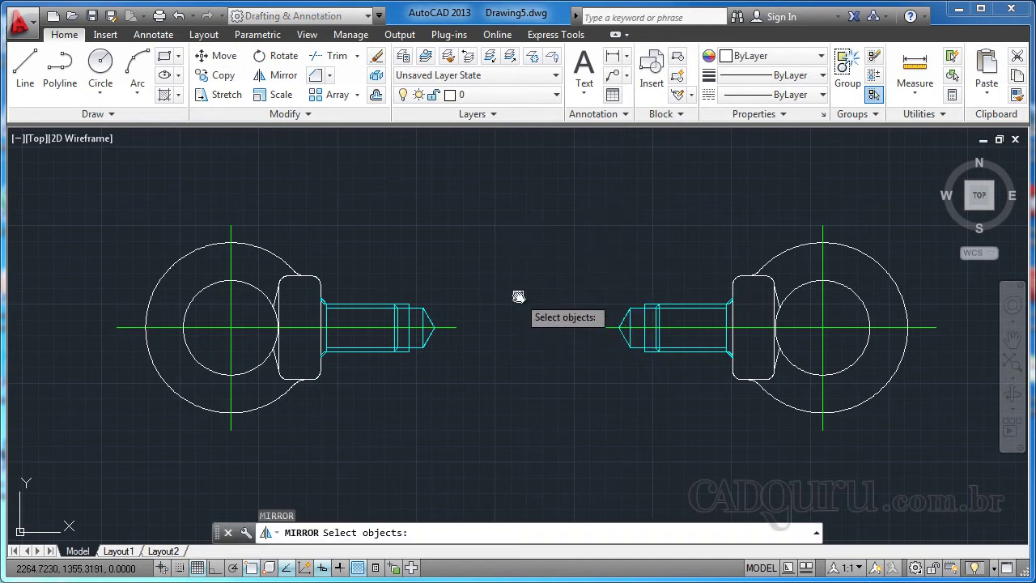
{"action": "middle_click_drag", "start_coordinate": [557, 315], "coordinate": [507, 309]}
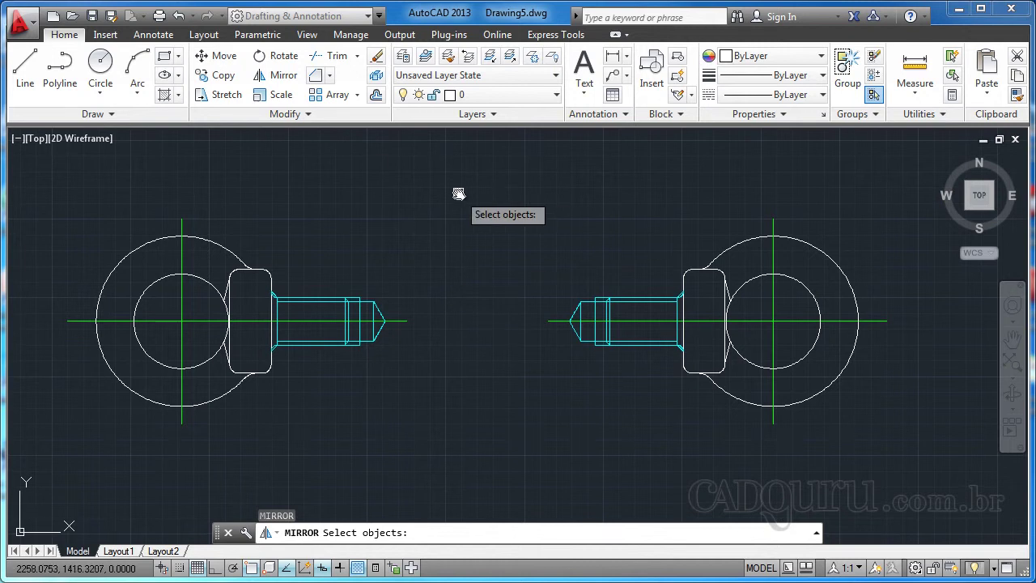
{"action": "key", "text": "Escape"}
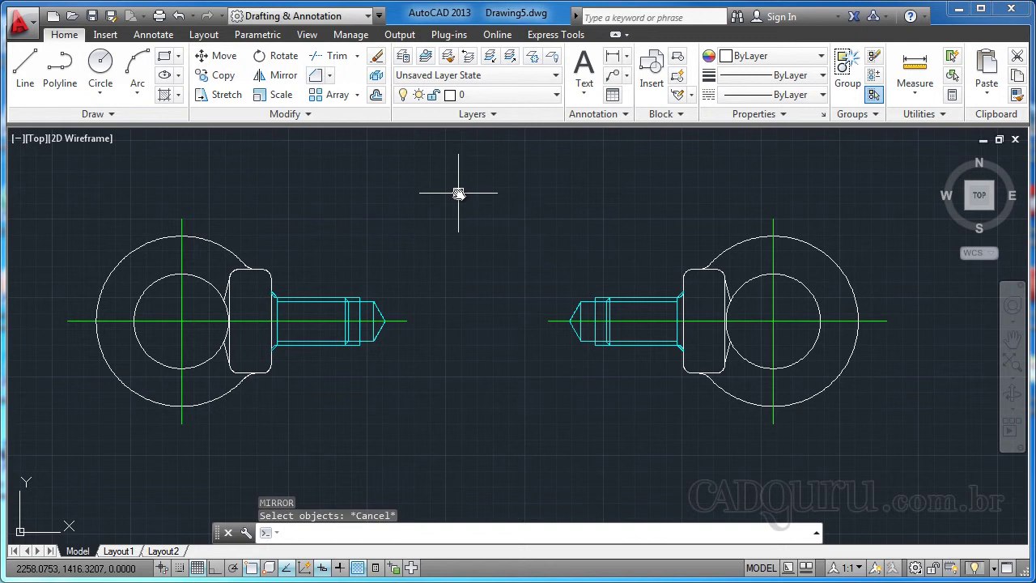
{"action": "key", "text": "ctrl+z"}
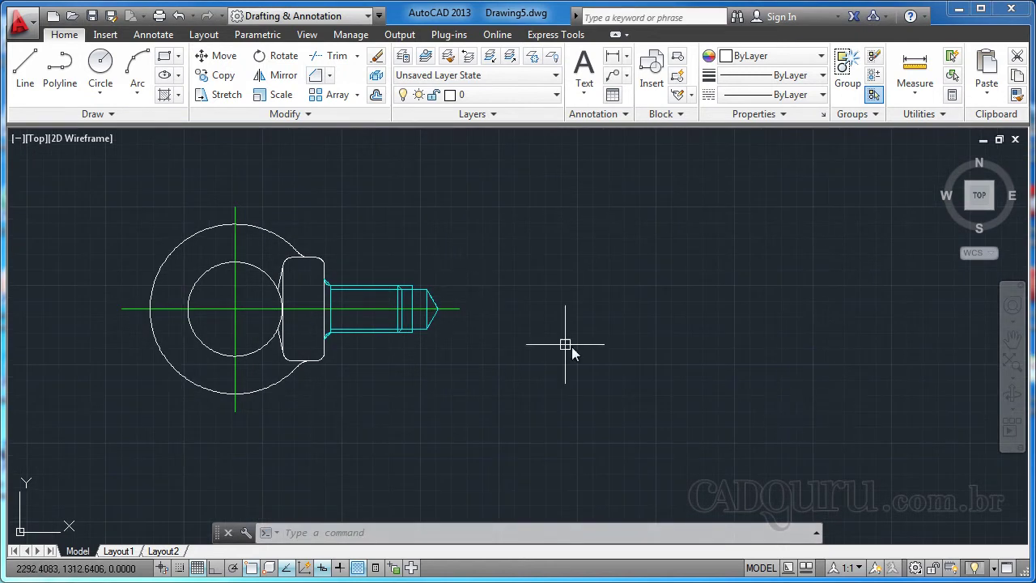
- Start MIRROR and window-select all 36 objects of the eye bolt
{"action": "middle_click_drag", "start_coordinate": [572, 347], "coordinate": [549, 370]}
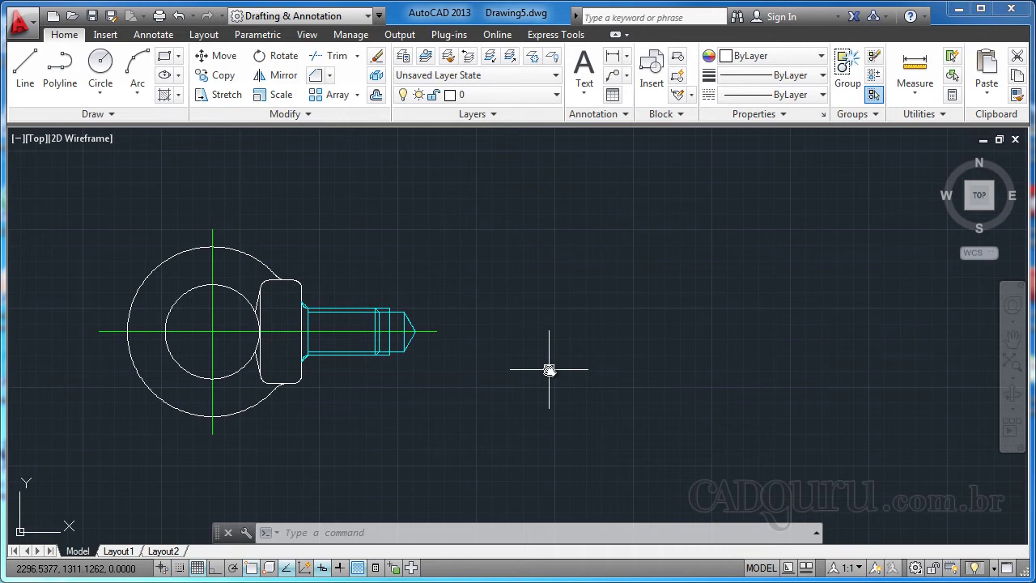
{"action": "type", "text": "mi"}
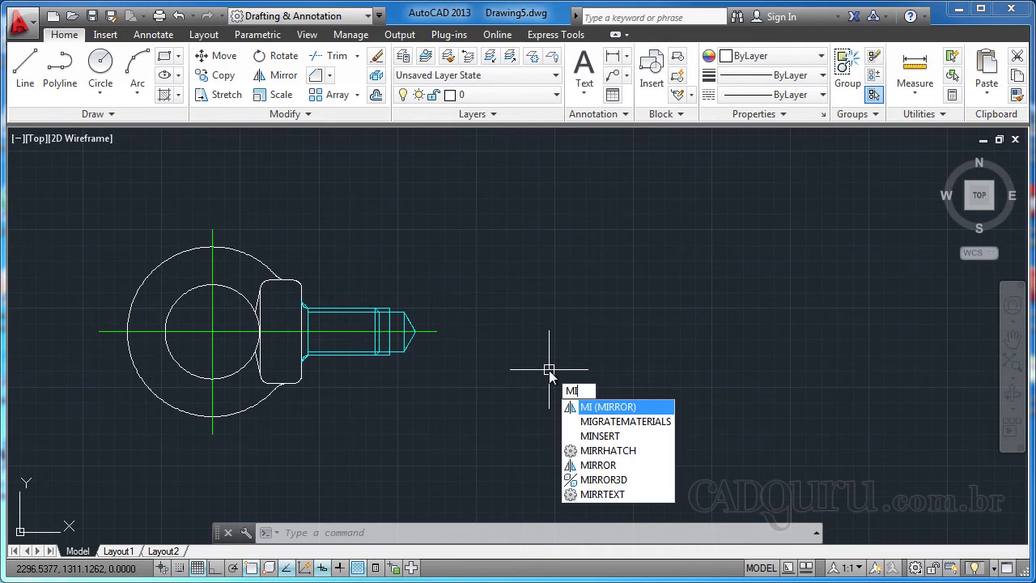
{"action": "key", "text": "Return"}
{"action": "scroll", "coordinate": [518, 331], "scroll_direction": "down", "scroll_amount": 2}
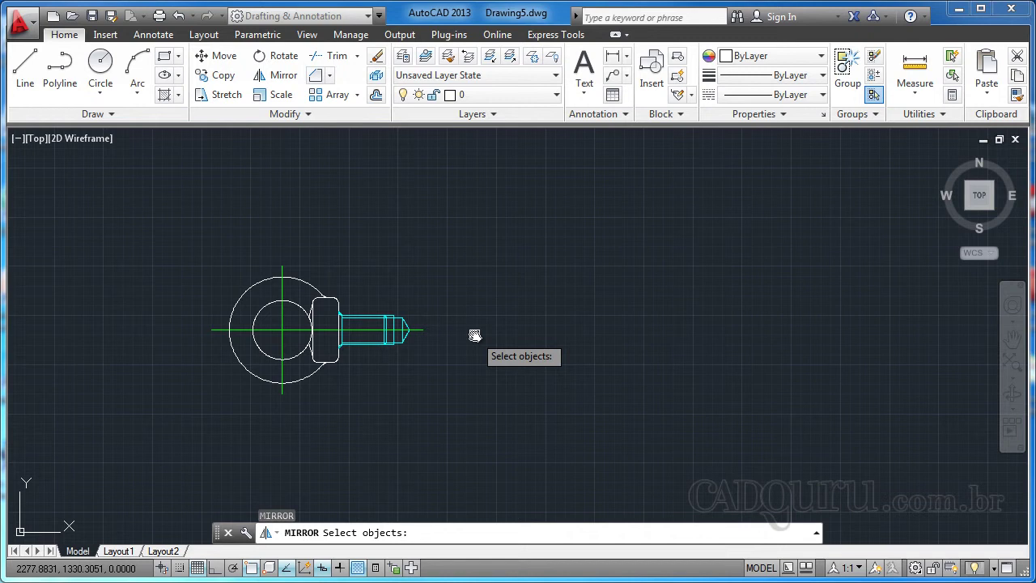
{"action": "left_click", "coordinate": [469, 427]}
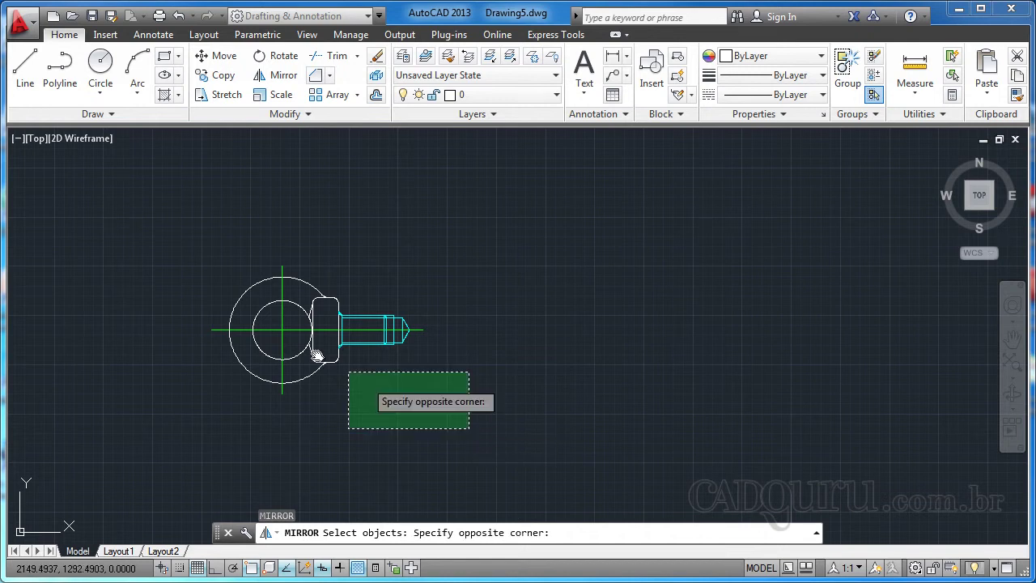
{"action": "left_click", "coordinate": [185, 246]}
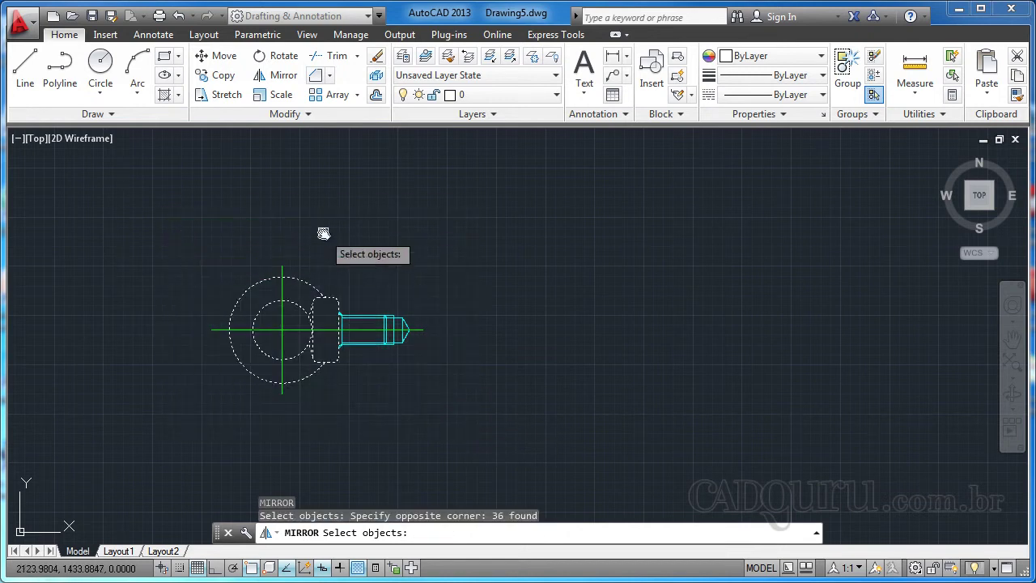
{"action": "key", "text": "Return"}
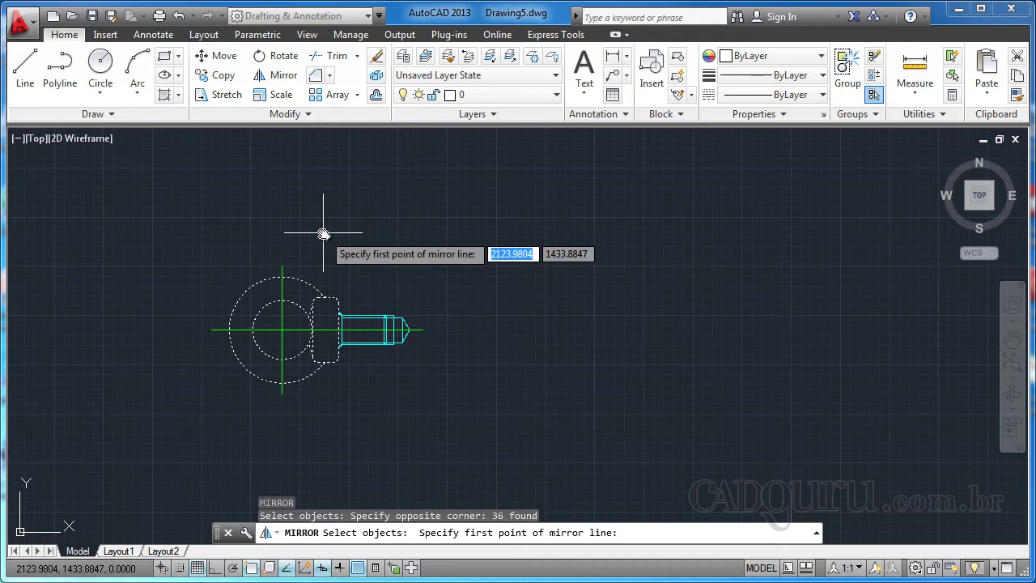
- Turn Ortho on and pick a vertical mirror line to the right of the bolt
{"action": "middle_click_drag", "start_coordinate": [447, 315], "coordinate": [440, 316]}
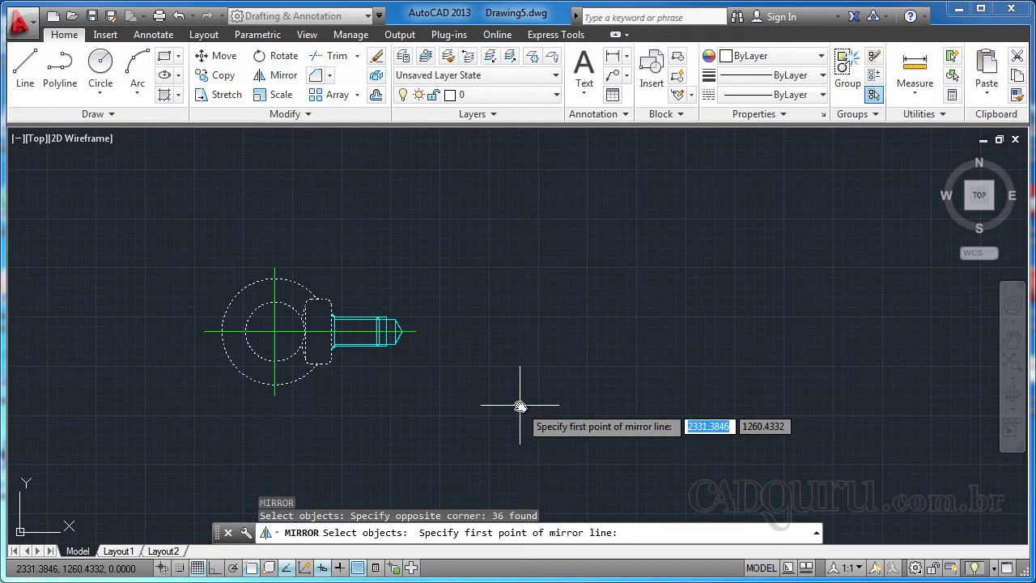
{"action": "left_click", "coordinate": [520, 405]}
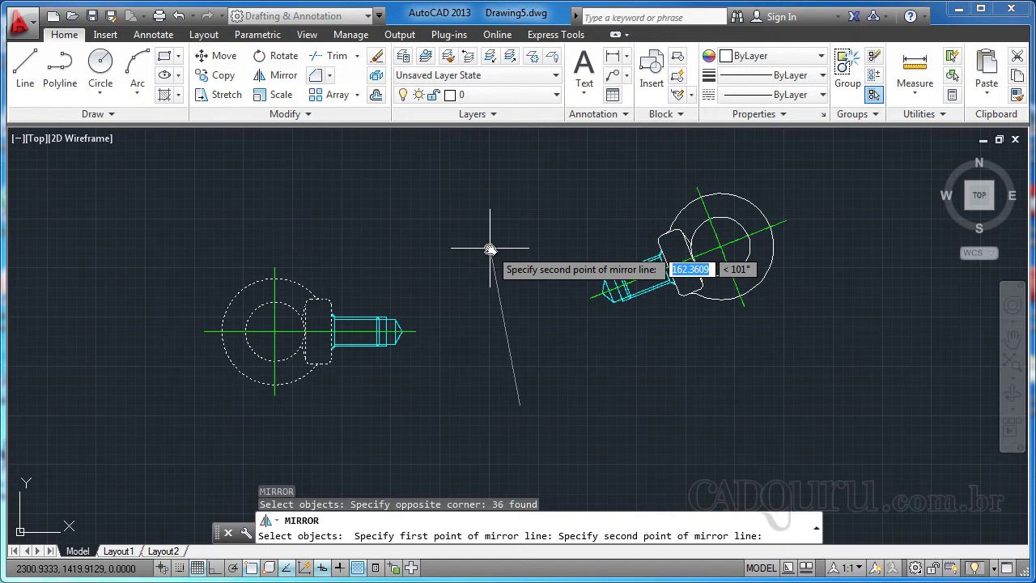
{"action": "middle_click_drag", "start_coordinate": [492, 250], "coordinate": [471, 271]}
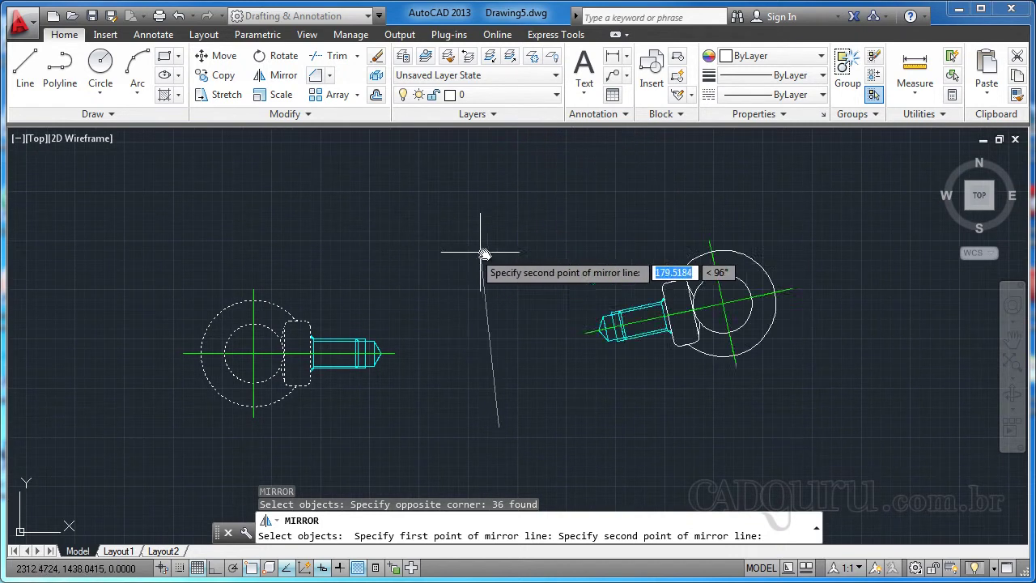
{"action": "middle_click_drag", "start_coordinate": [605, 296], "coordinate": [620, 194]}
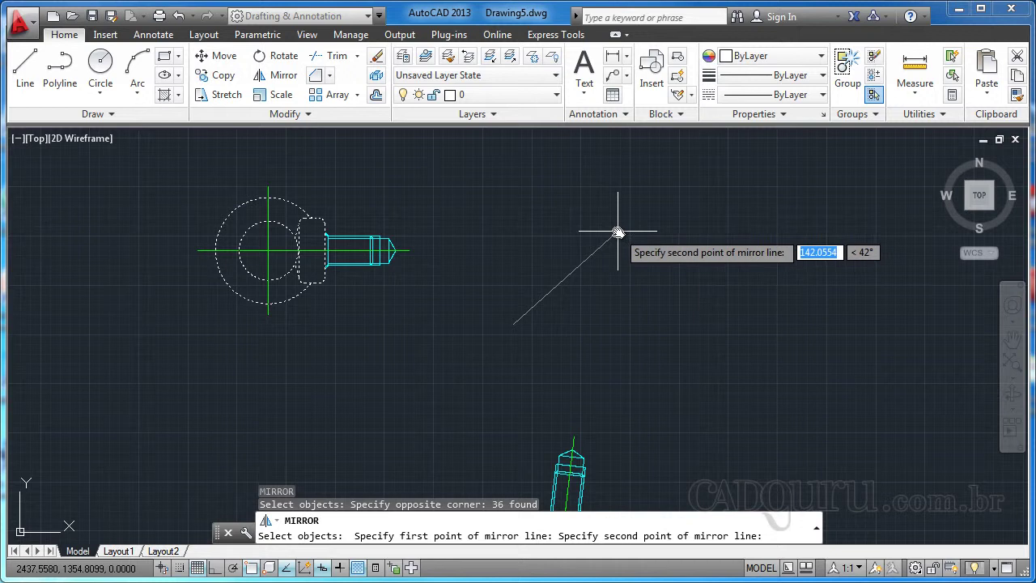
{"action": "middle_click_drag", "start_coordinate": [486, 191], "coordinate": [492, 248]}
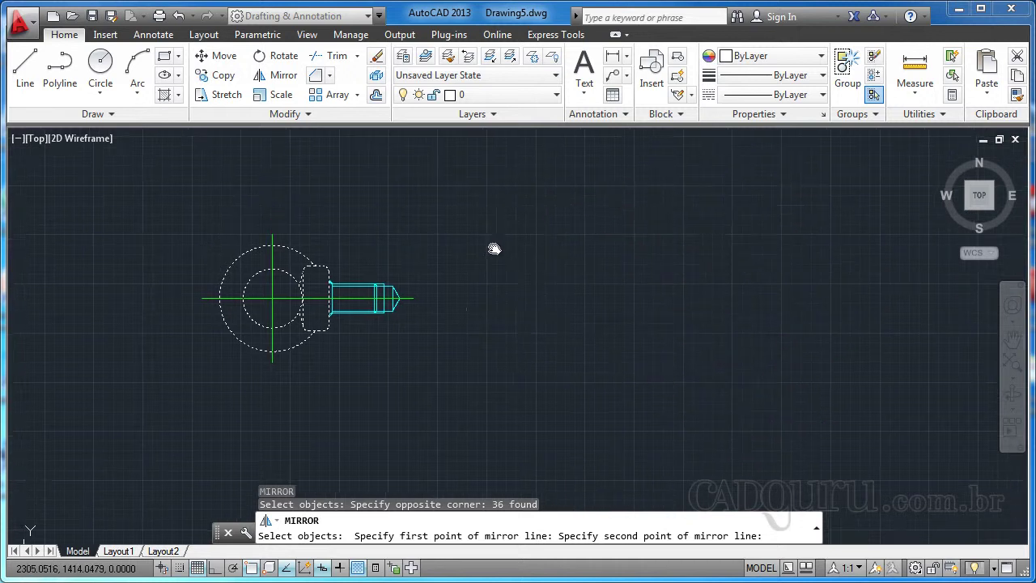
{"action": "middle_click_drag", "start_coordinate": [486, 211], "coordinate": [490, 278]}
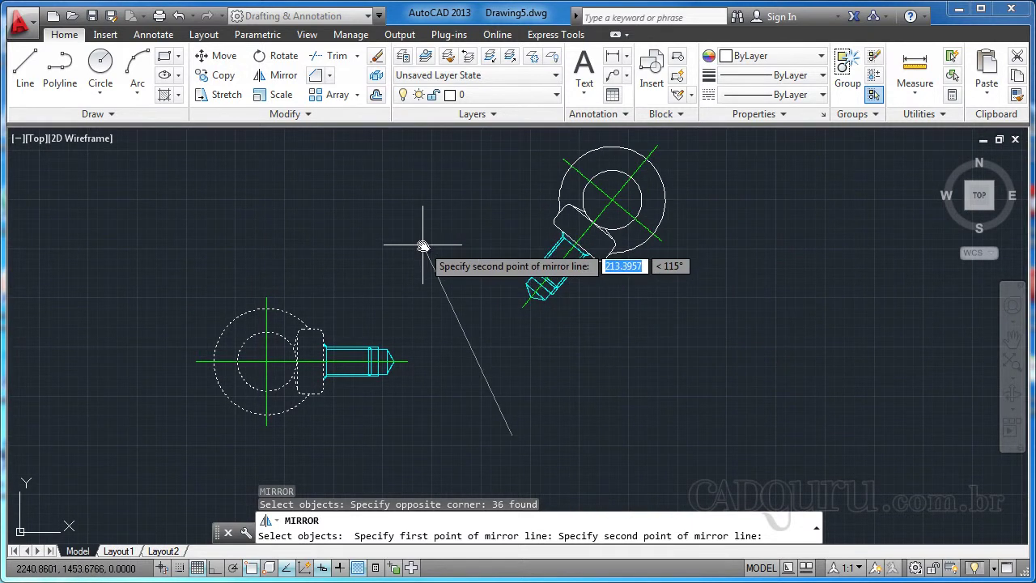
{"action": "key", "text": "F8"}
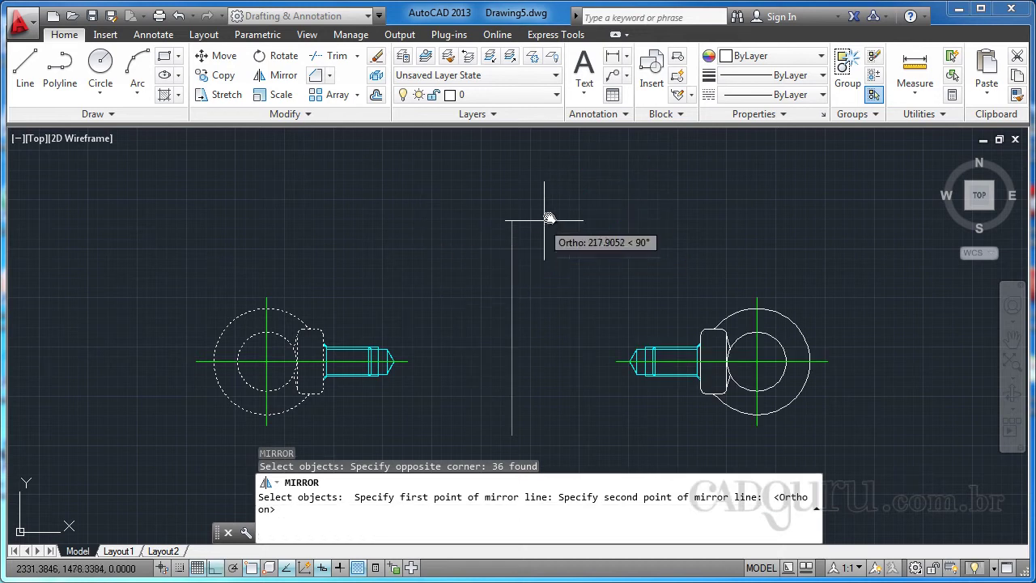
{"action": "scroll", "coordinate": [548, 220], "scroll_direction": "down", "scroll_amount": 1}
{"action": "scroll", "coordinate": [548, 220], "scroll_direction": "up", "scroll_amount": 1}
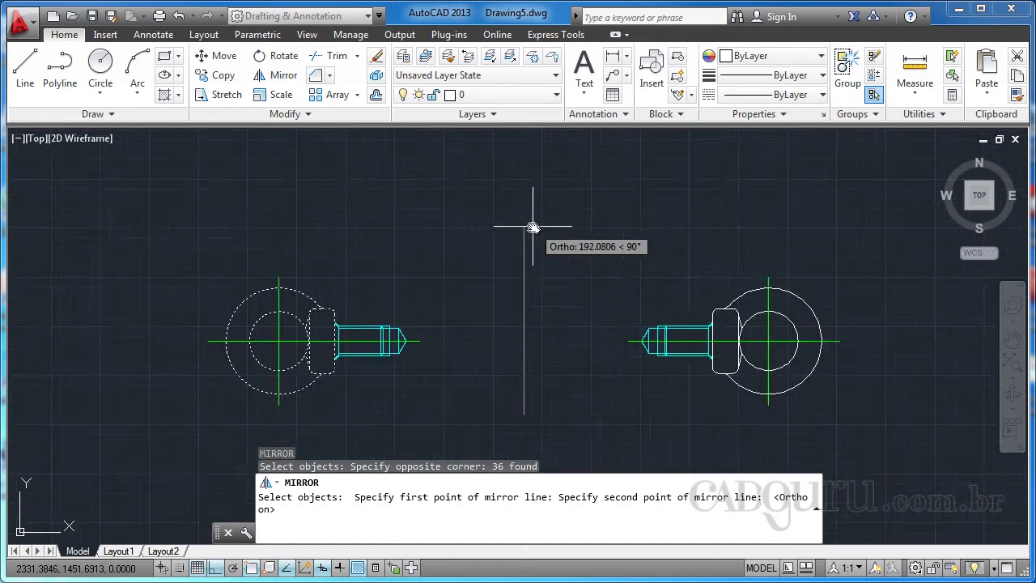
{"action": "scroll", "coordinate": [535, 195], "scroll_direction": "up", "scroll_amount": 1}
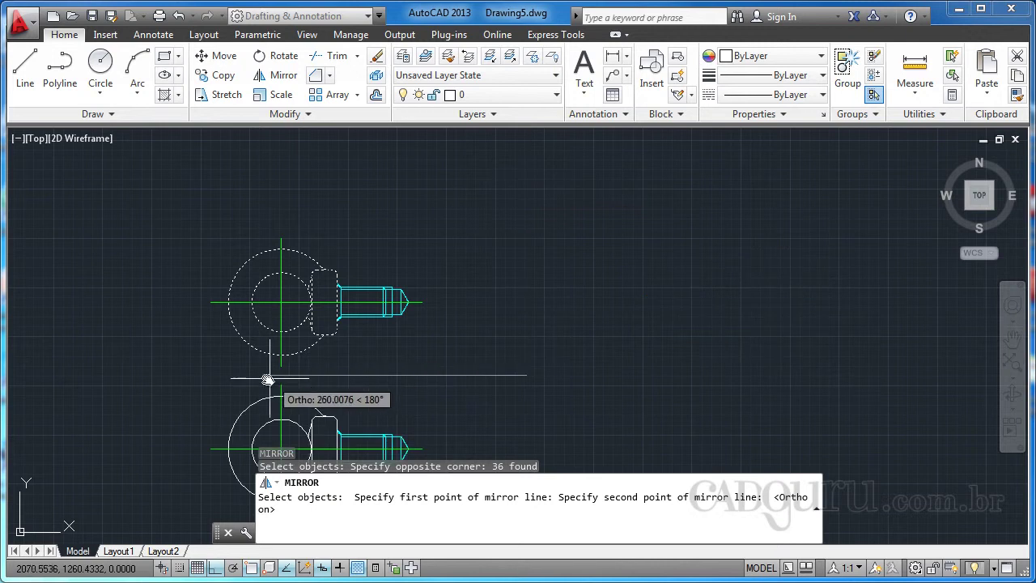
{"action": "middle_click_drag", "start_coordinate": [135, 370], "coordinate": [185, 308]}
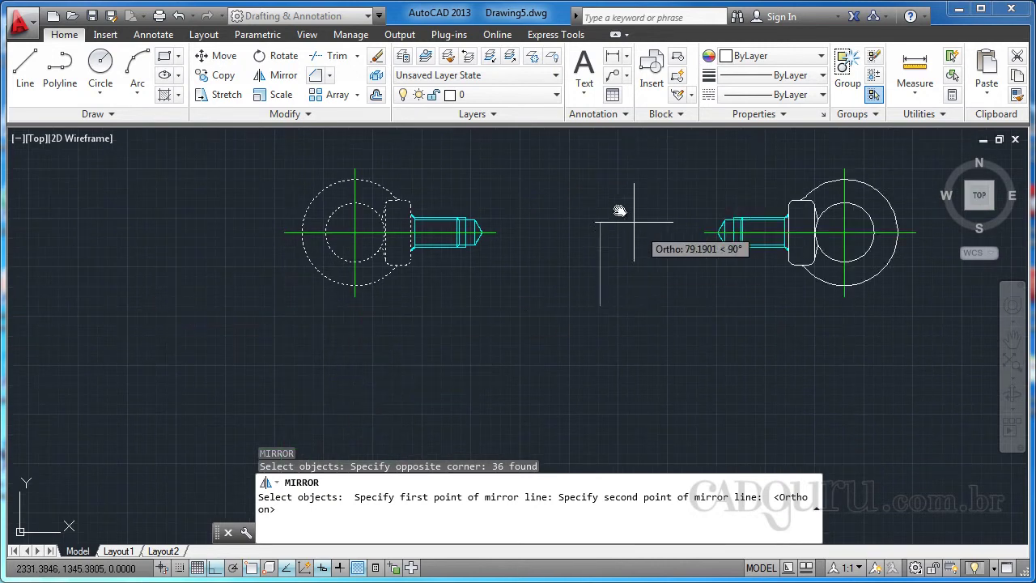
{"action": "middle_click_drag", "start_coordinate": [608, 157], "coordinate": [563, 202]}
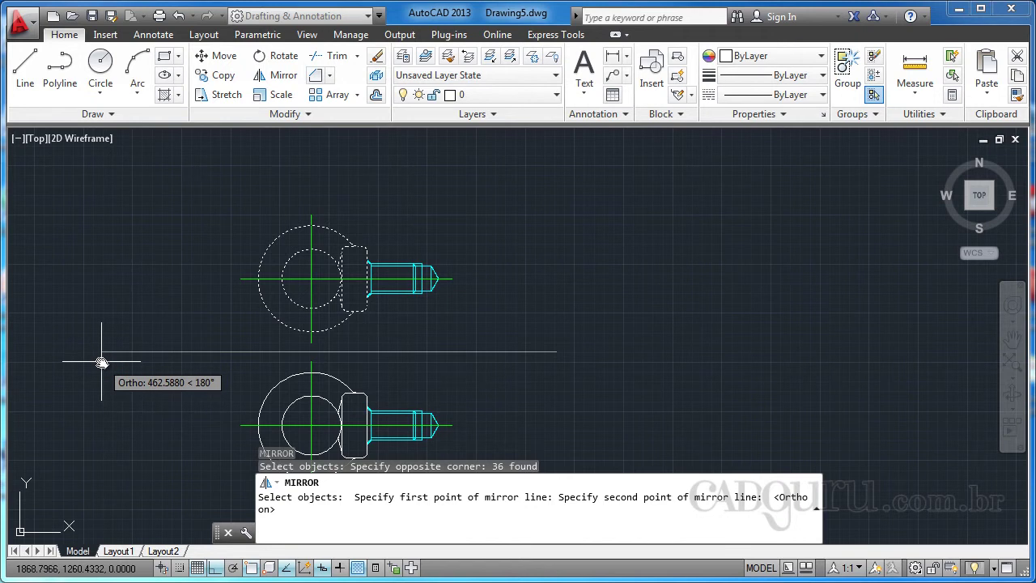
{"action": "scroll", "coordinate": [594, 227], "scroll_direction": "down", "scroll_amount": 3}
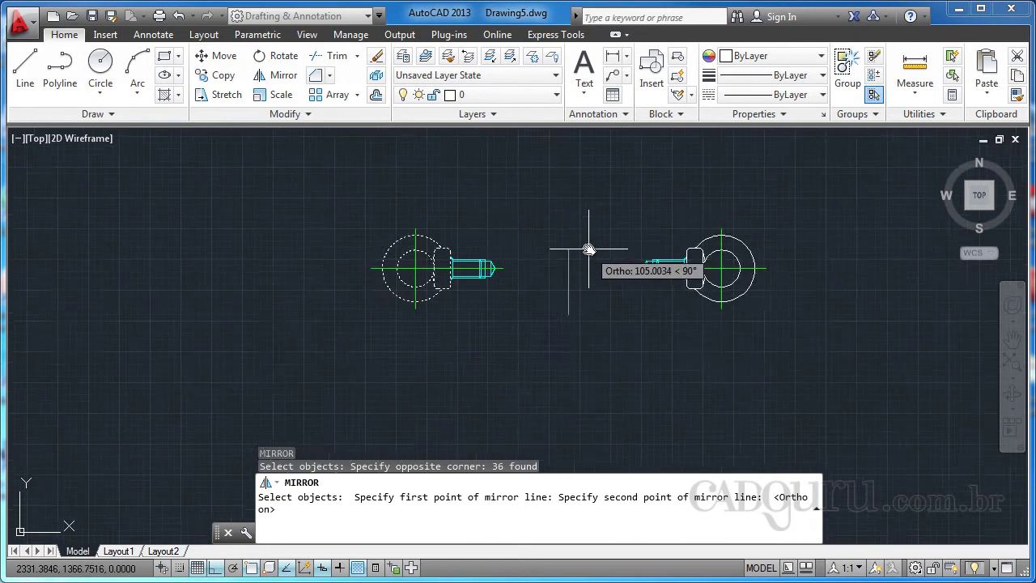
{"action": "left_click", "coordinate": [504, 217]}
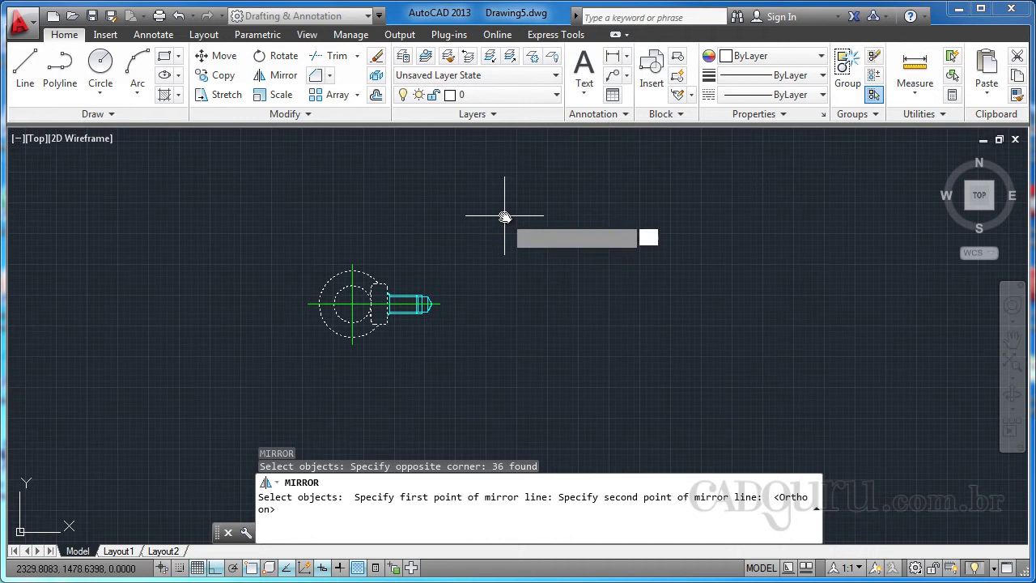
- Keep the source objects to complete the vertically mirrored eye bolt copy
{"action": "key", "text": "Return"}
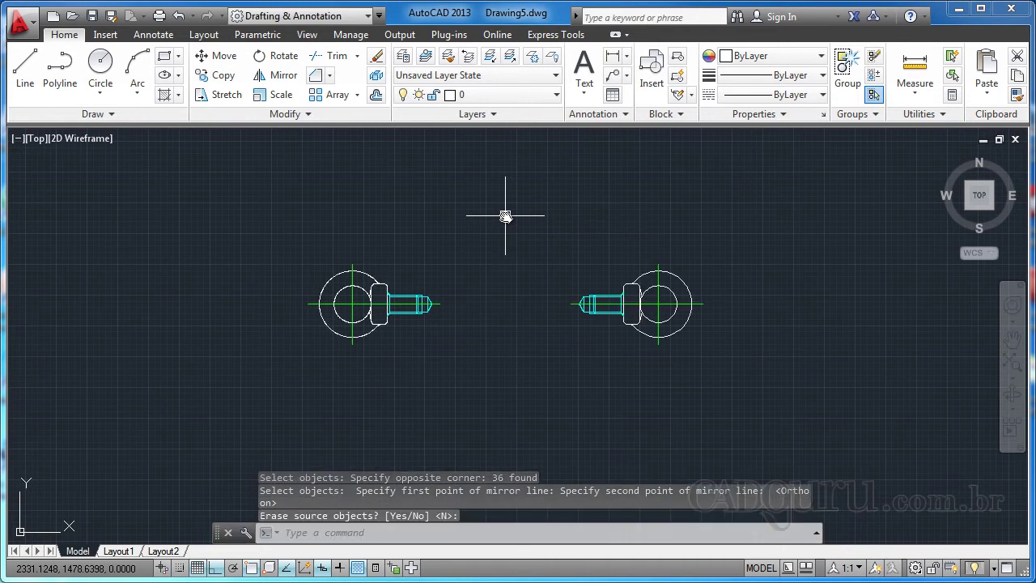
{"action": "scroll", "coordinate": [479, 285], "scroll_direction": "up", "scroll_amount": 2}
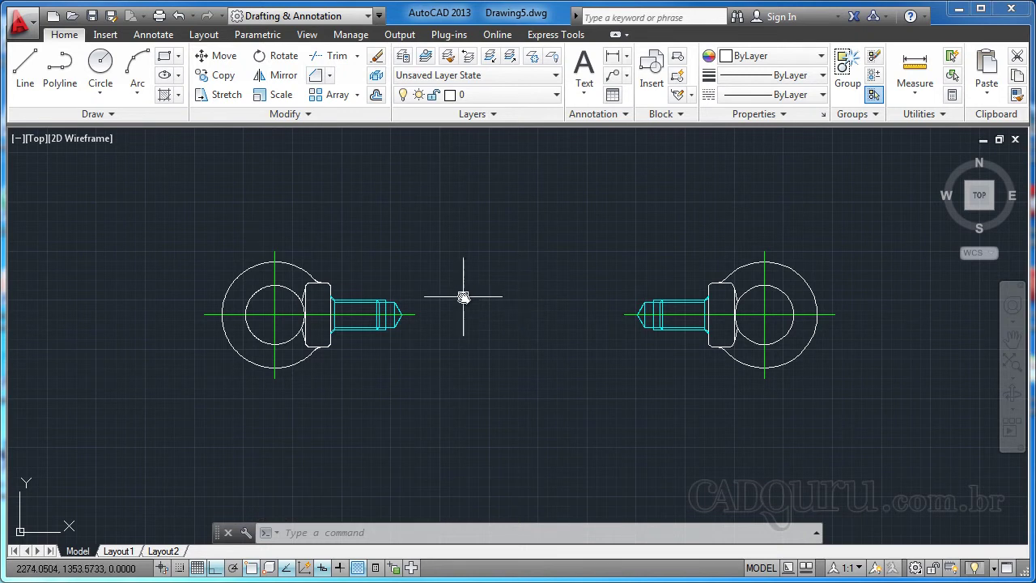
{"action": "middle_click_drag", "start_coordinate": [463, 296], "coordinate": [471, 313]}
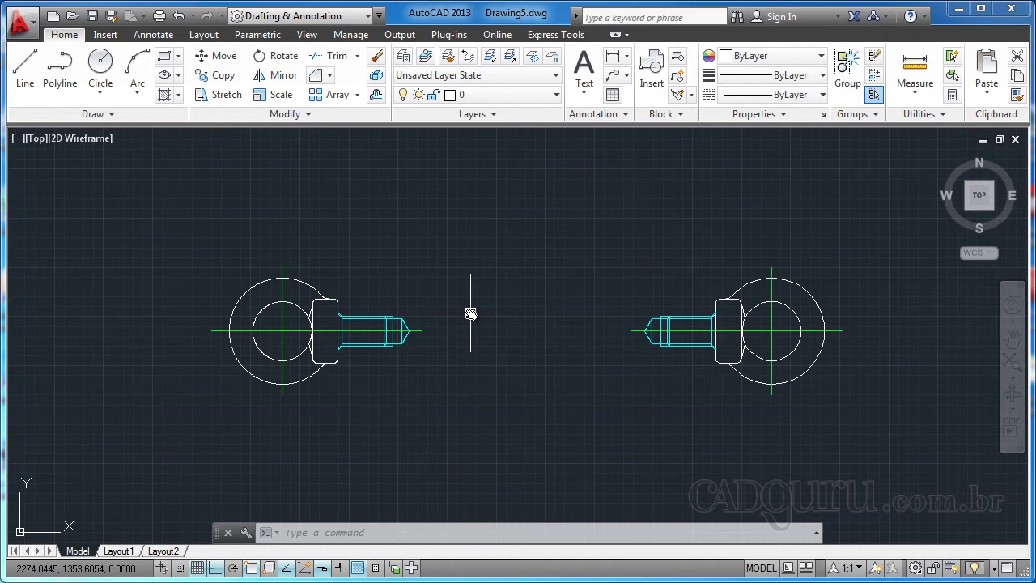
- Start MIRROR on the left eye bolt and place the mirror line's first point
{"action": "type", "text": "mi"}
{"action": "key", "text": "Return"}
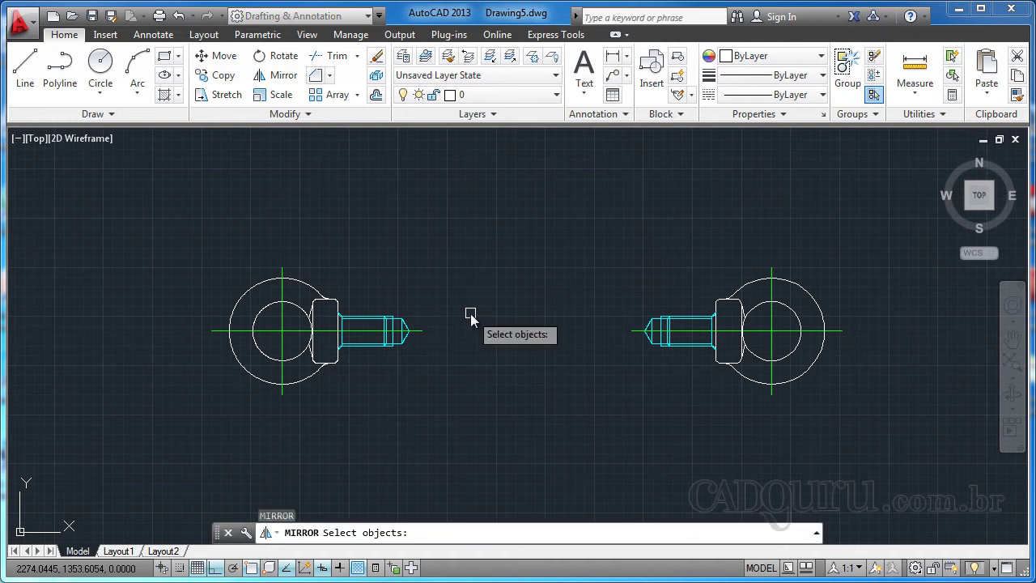
{"action": "middle_click_drag", "start_coordinate": [317, 404], "coordinate": [331, 405]}
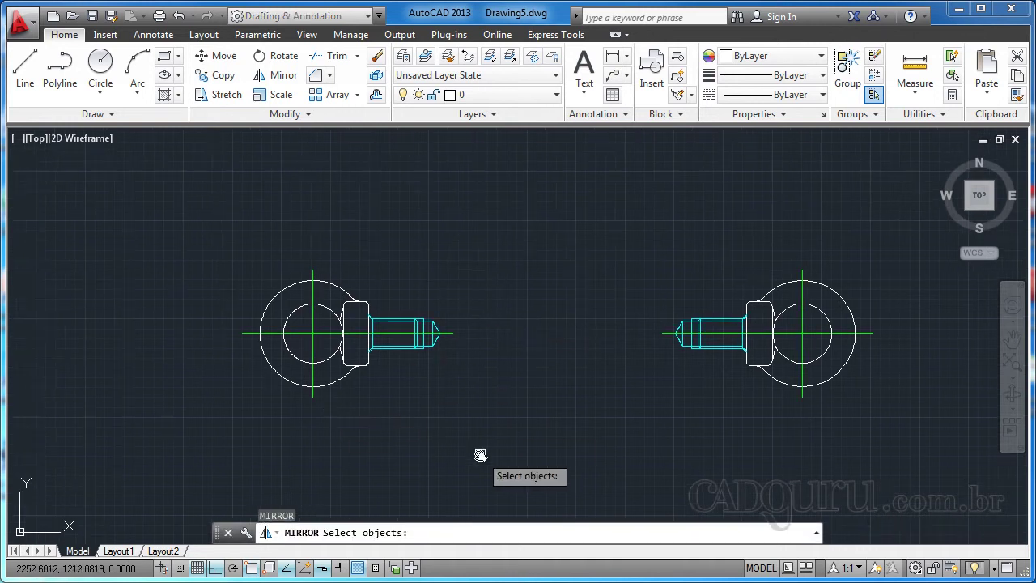
{"action": "left_click", "coordinate": [477, 456]}
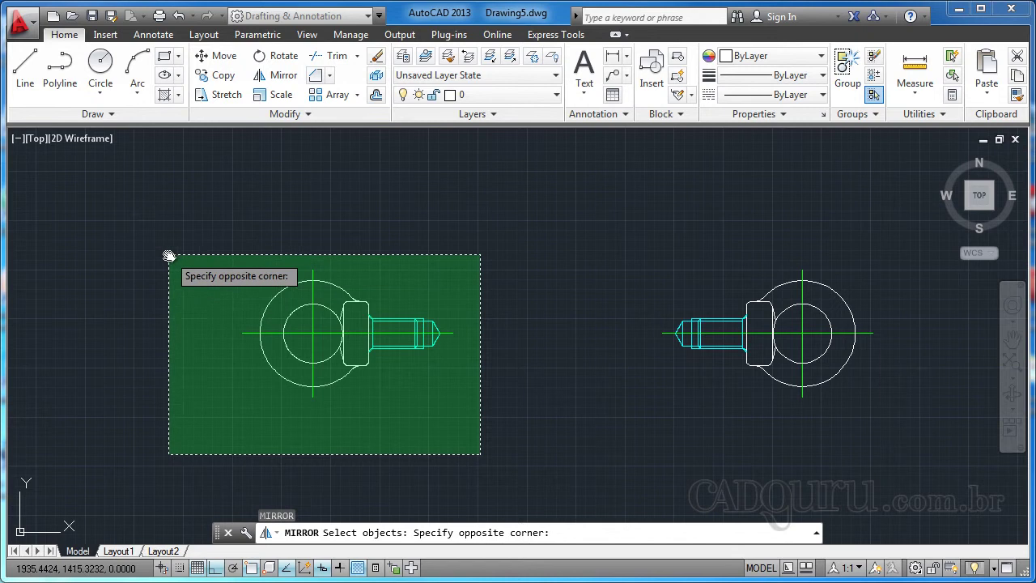
{"action": "left_click", "coordinate": [188, 235]}
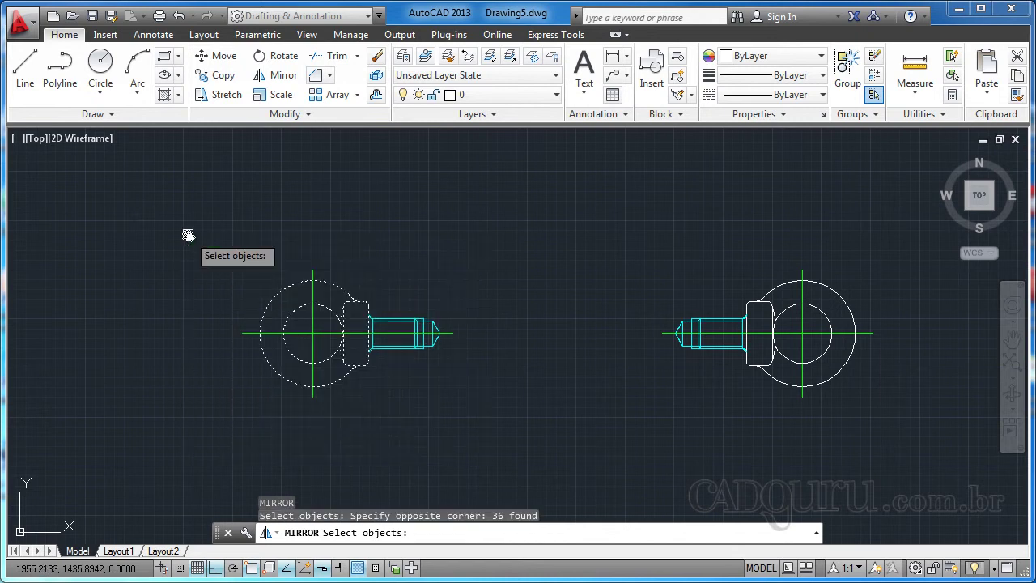
{"action": "key", "text": "Return"}
{"action": "scroll", "coordinate": [185, 267], "scroll_direction": "down", "scroll_amount": 2}
{"action": "middle_click_drag", "start_coordinate": [185, 273], "coordinate": [413, 319]}
{"action": "scroll", "coordinate": [412, 319], "scroll_direction": "up", "scroll_amount": 3}
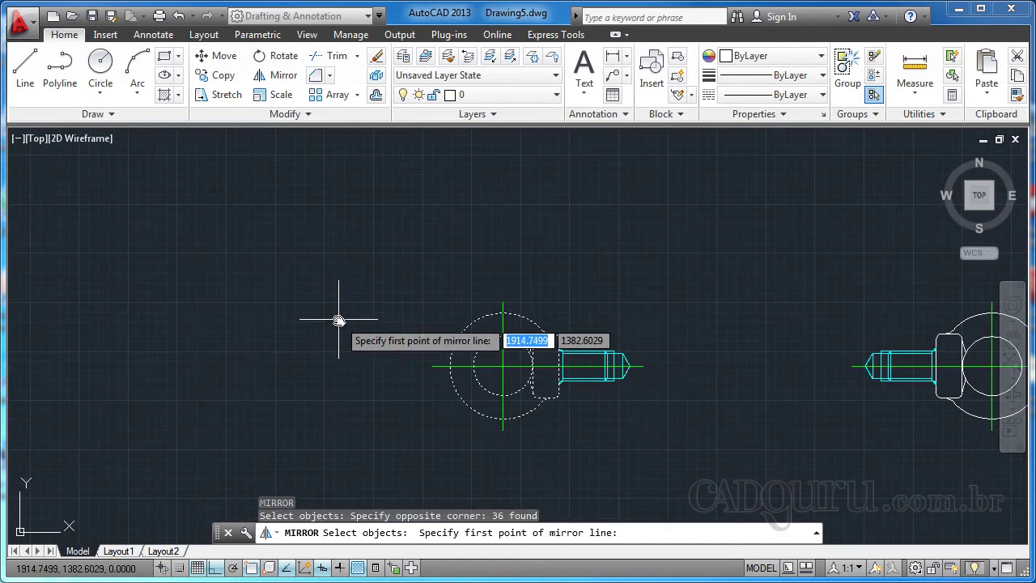
{"action": "left_click", "coordinate": [302, 298]}
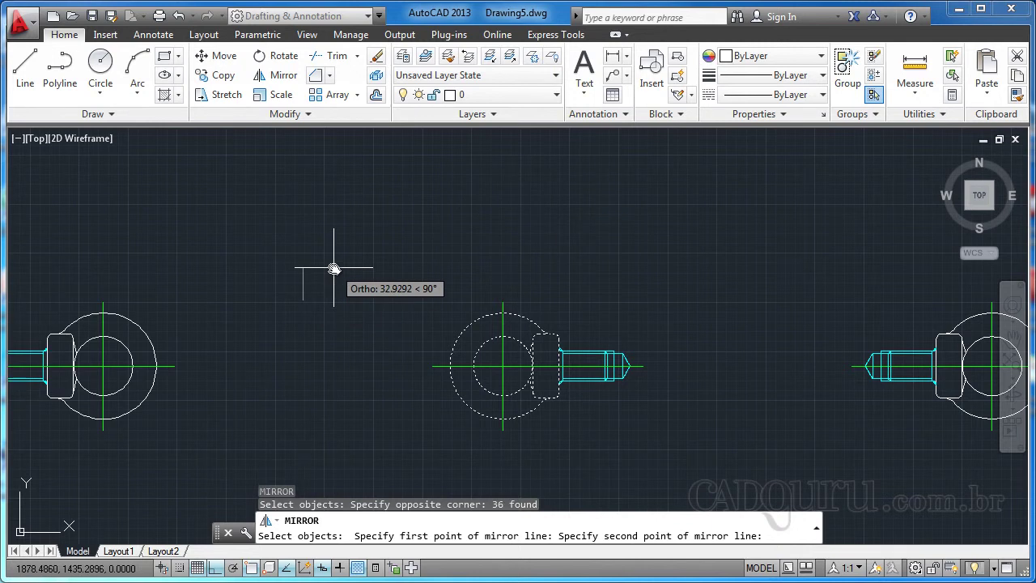
- Turn Ortho off, set the mirror line angle to 60 degrees, and keep the original
{"action": "key", "text": "F8"}
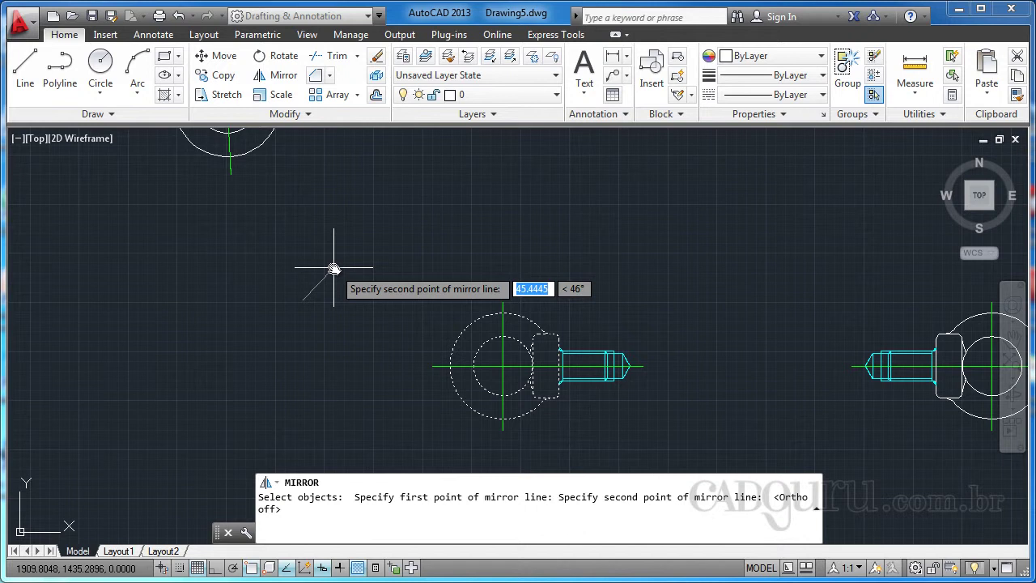
{"action": "scroll", "coordinate": [356, 275], "scroll_direction": "down", "scroll_amount": 2}
{"action": "middle_click_drag", "start_coordinate": [341, 255], "coordinate": [364, 305]}
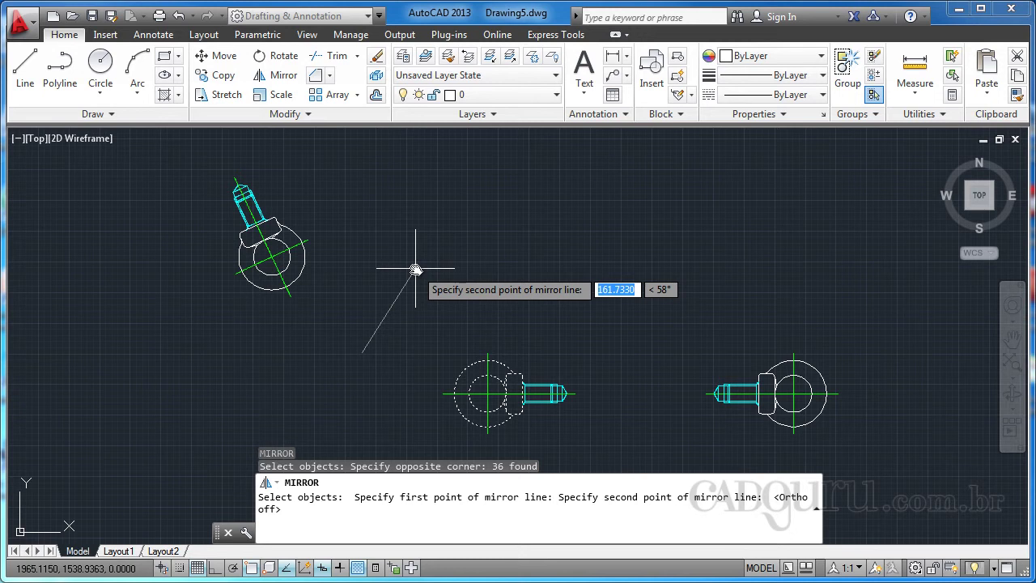
{"action": "key", "text": "Tab"}
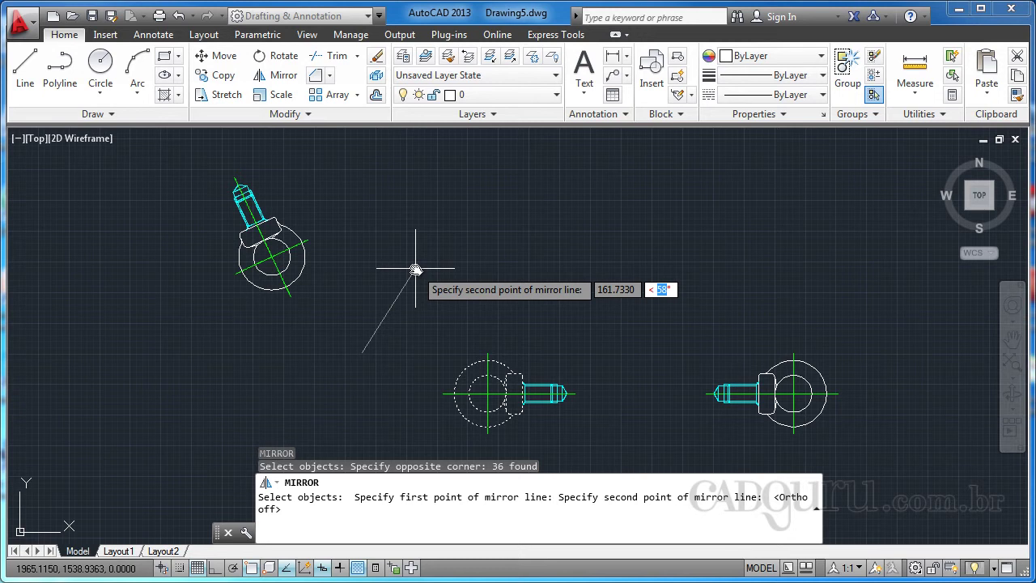
{"action": "type", "text": "60"}
{"action": "key", "text": "Return"}
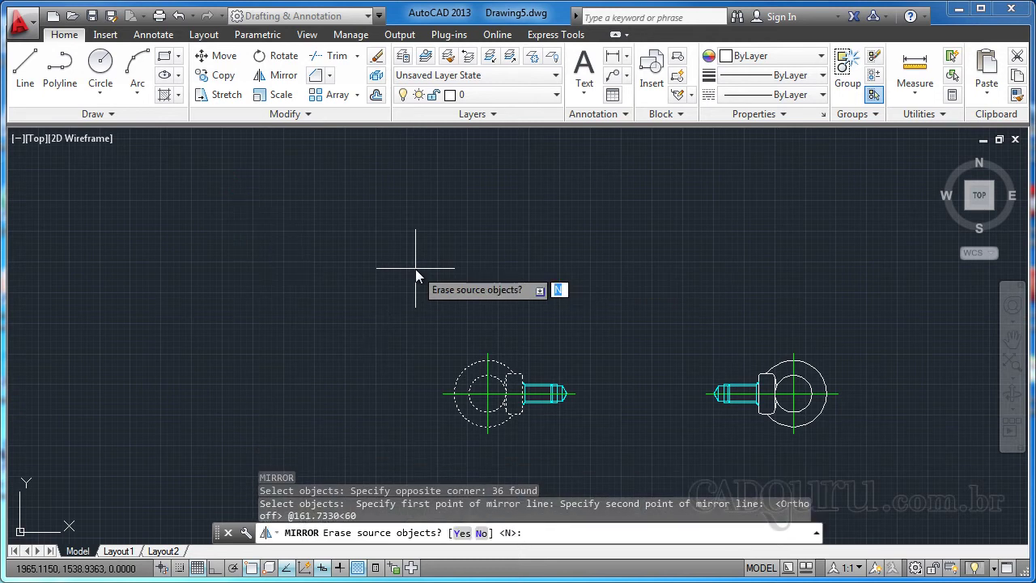
{"action": "key", "text": "Return"}
{"action": "scroll", "coordinate": [378, 341], "scroll_direction": "up", "scroll_amount": 2}
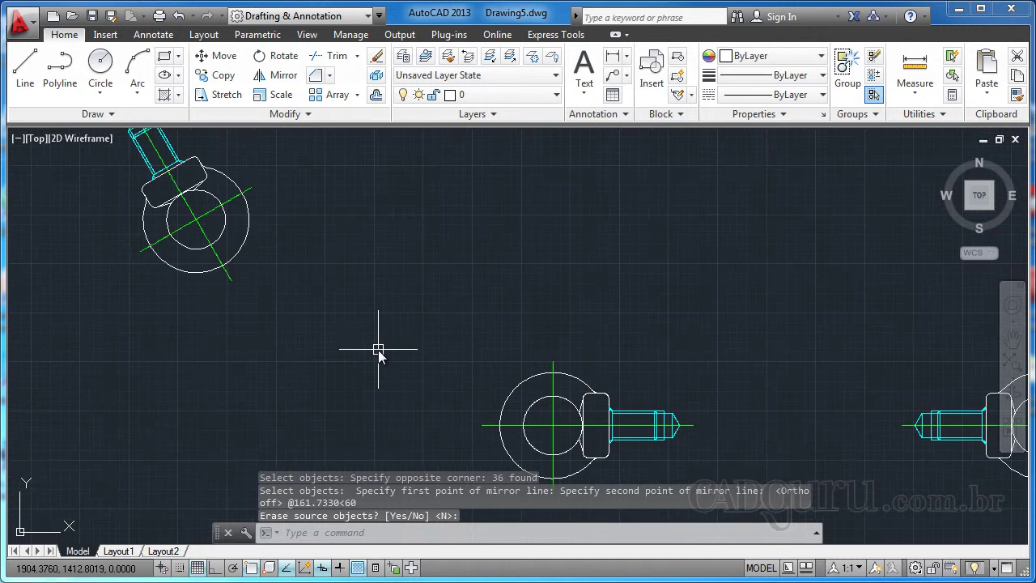
{"action": "scroll", "coordinate": [377, 344], "scroll_direction": "down", "scroll_amount": 3}
{"action": "scroll", "coordinate": [446, 340], "scroll_direction": "up", "scroll_amount": 1}
{"action": "scroll", "coordinate": [488, 358], "scroll_direction": "up", "scroll_amount": 1}
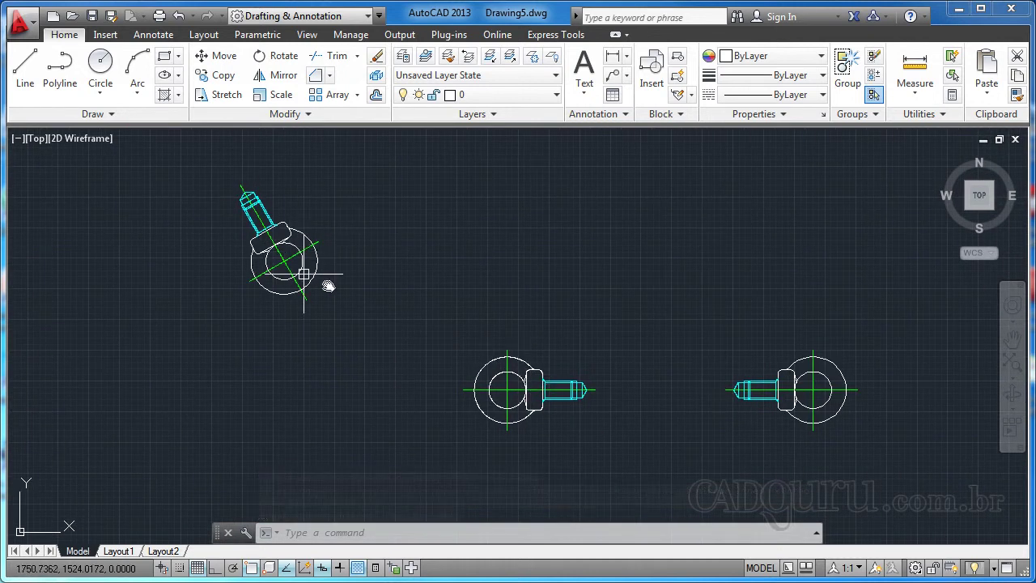
{"action": "scroll", "coordinate": [426, 322], "scroll_direction": "down", "scroll_amount": 1}
{"action": "scroll", "coordinate": [423, 324], "scroll_direction": "up", "scroll_amount": 1}
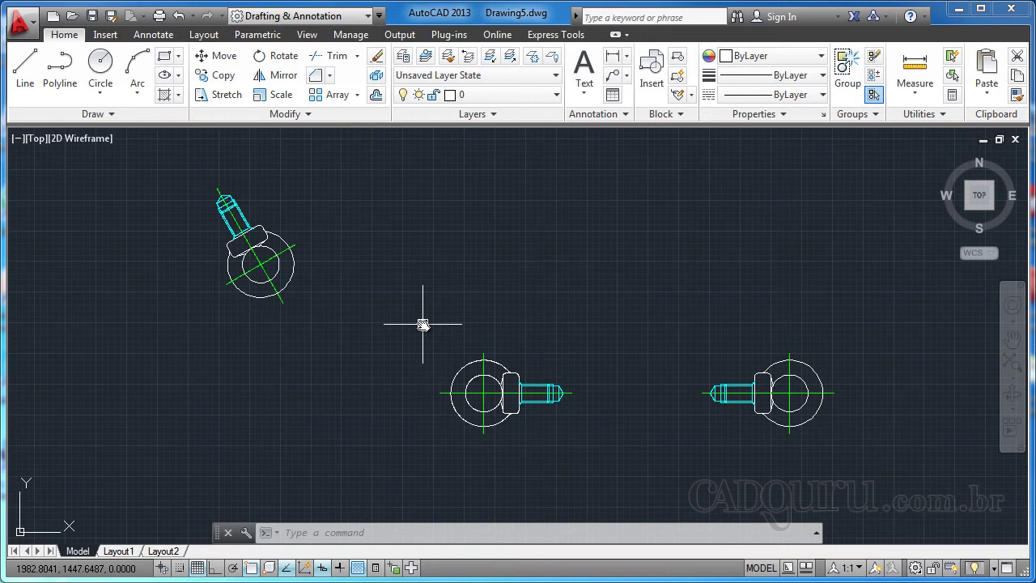
- Undo the mirrored copies so only the original eye bolt remains
{"action": "key", "text": "ctrl+z"}
{"action": "key", "text": "ctrl+z"}
{"action": "key", "text": "ctrl+z"}
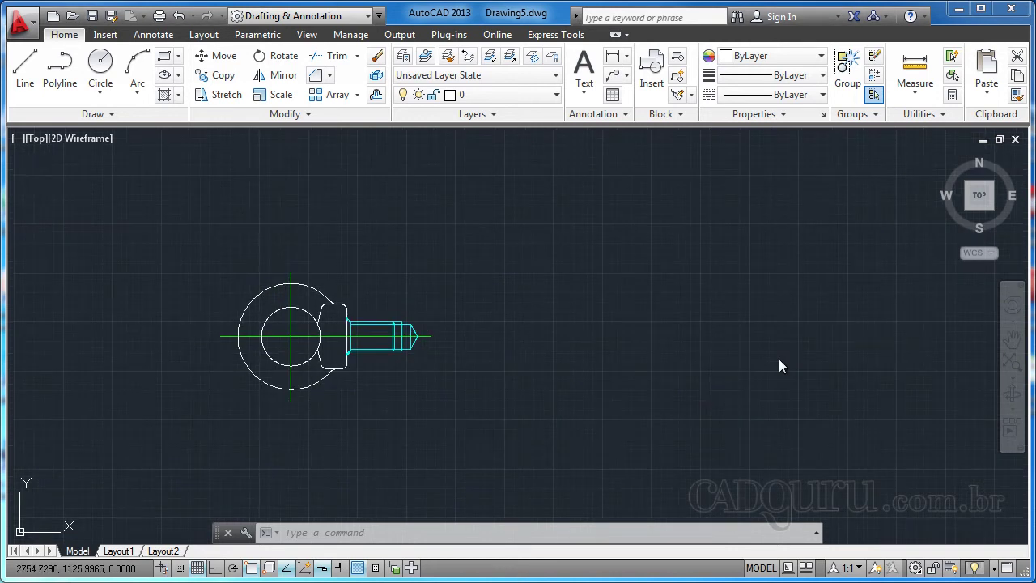
{"action": "mouse_move", "coordinate": [604, 358]}
{"action": "middle_mouse_down"}
{"action": "mouse_move", "coordinate": [575, 360]}
{"action": "mouse_move", "coordinate": [573, 350]}
{"action": "middle_mouse_up"}
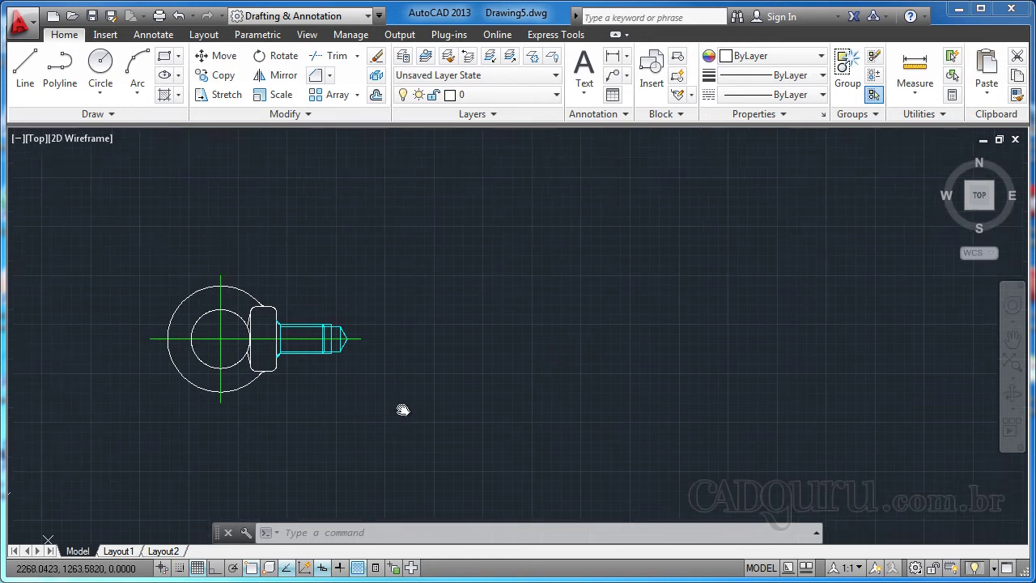
{"action": "middle_click_drag", "start_coordinate": [411, 409], "coordinate": [435, 409]}
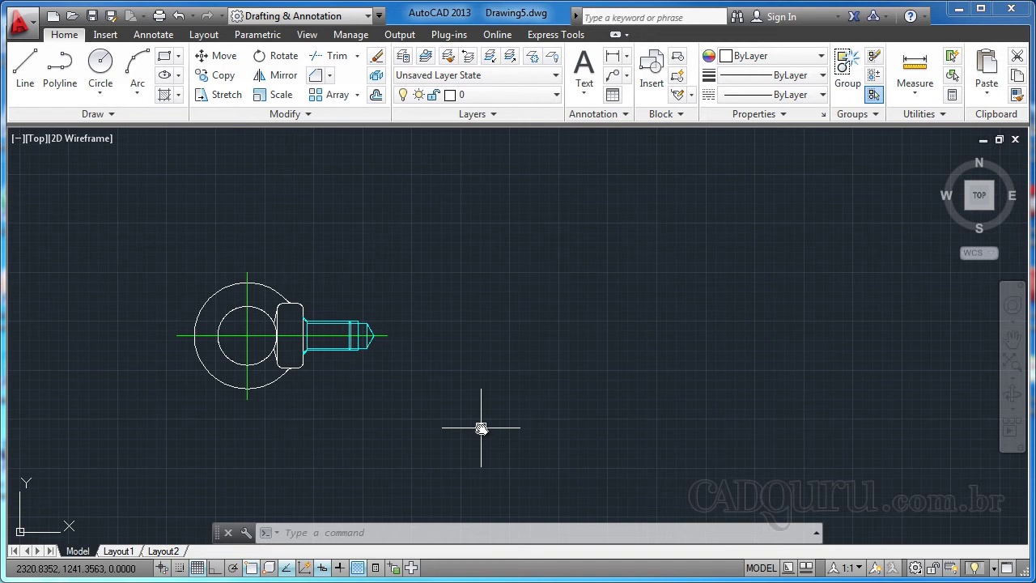
- Mirror the left eye bolt across a vertical line with Ortho on, keeping the source
{"action": "type", "text": "mi"}
{"action": "key", "text": "Return"}
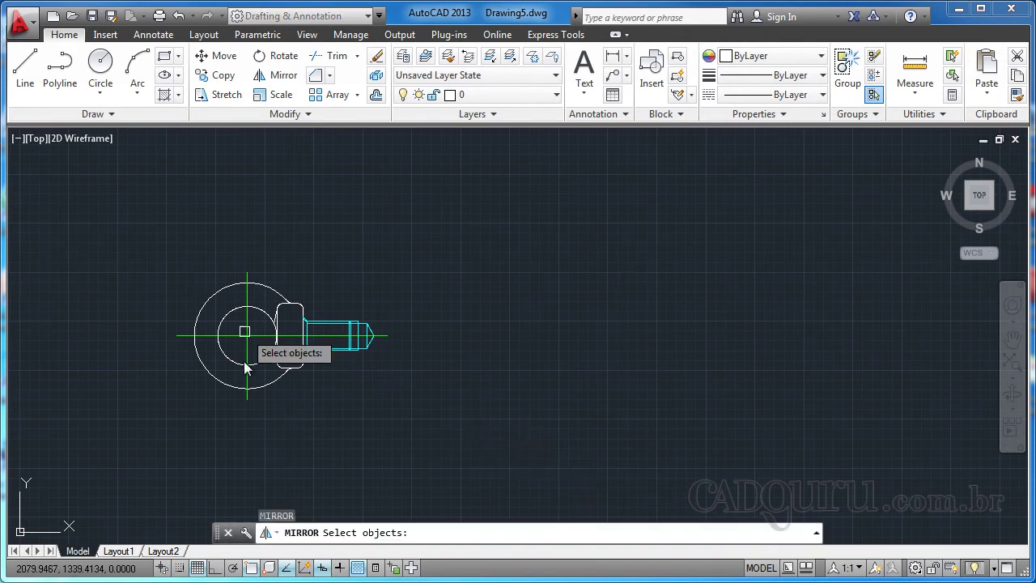
{"action": "left_click", "coordinate": [450, 453]}
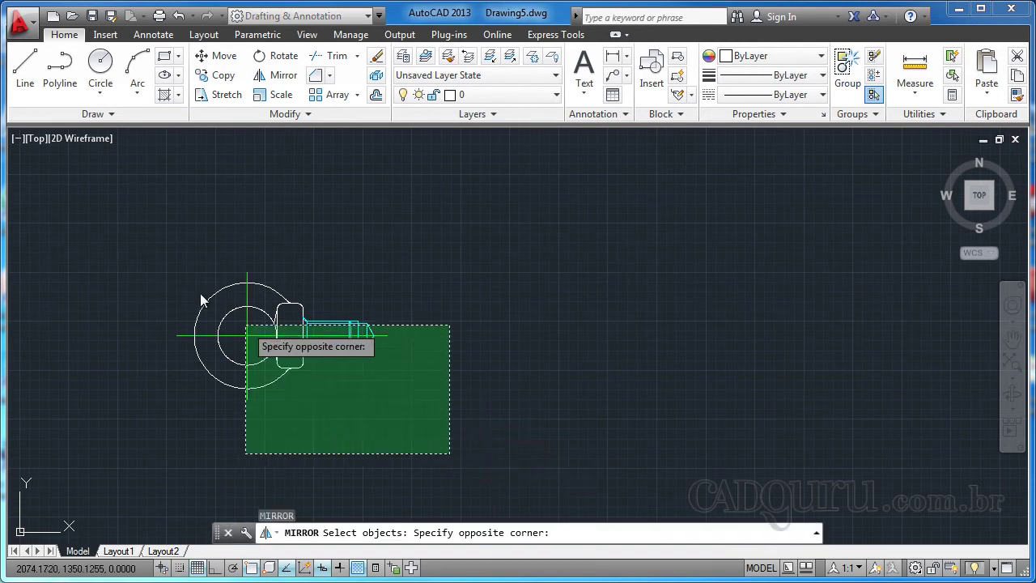
{"action": "left_click", "coordinate": [140, 240]}
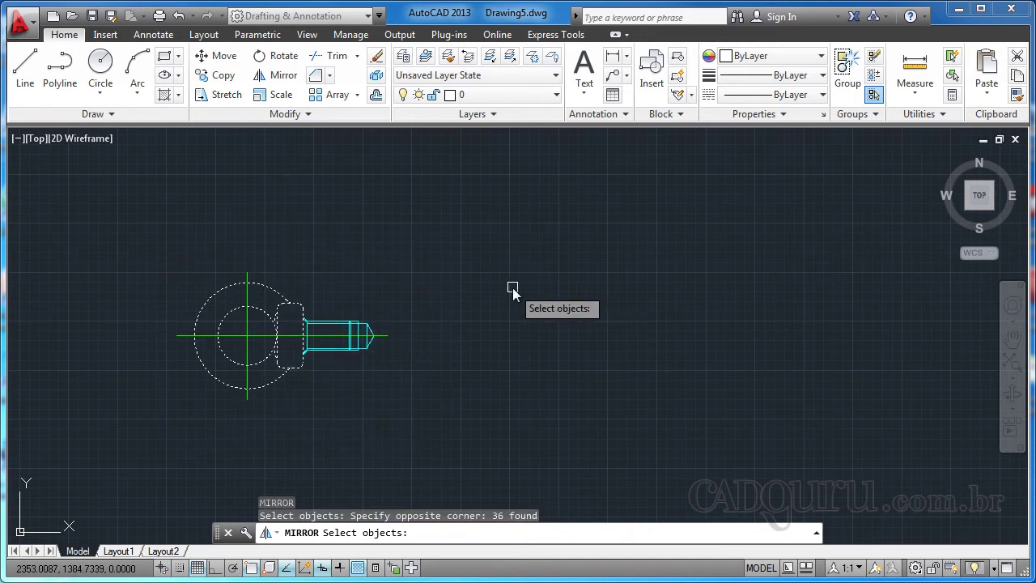
{"action": "key", "text": "Return"}
{"action": "left_click", "coordinate": [511, 428]}
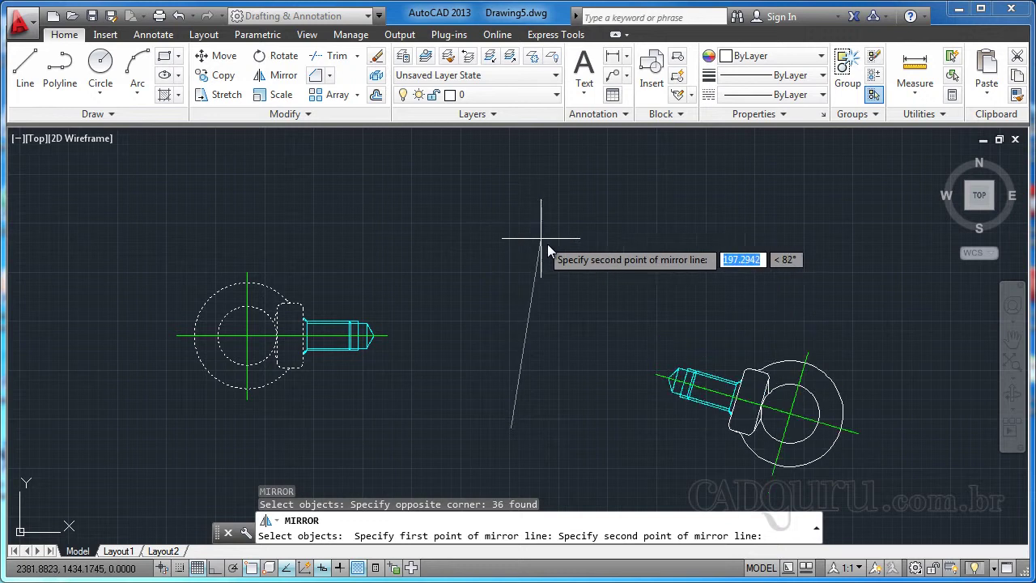
{"action": "key", "text": "F8"}
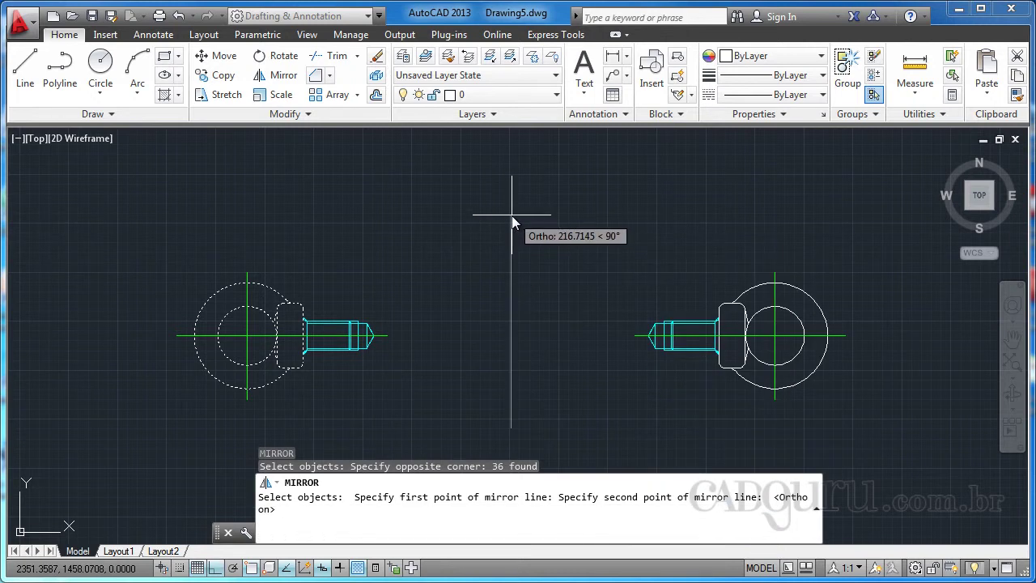
{"action": "left_click", "coordinate": [512, 215]}
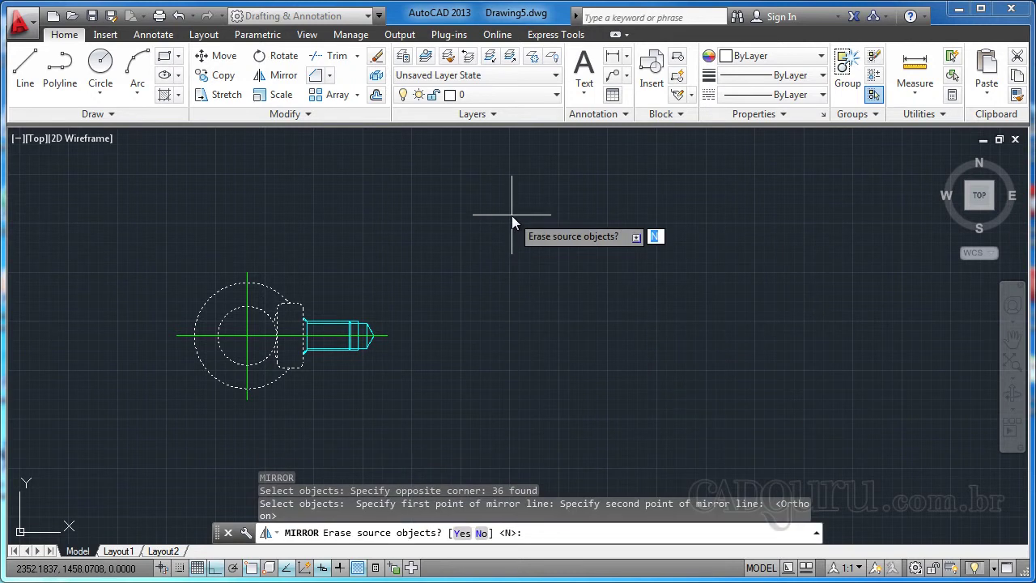
{"action": "key", "text": "Return"}
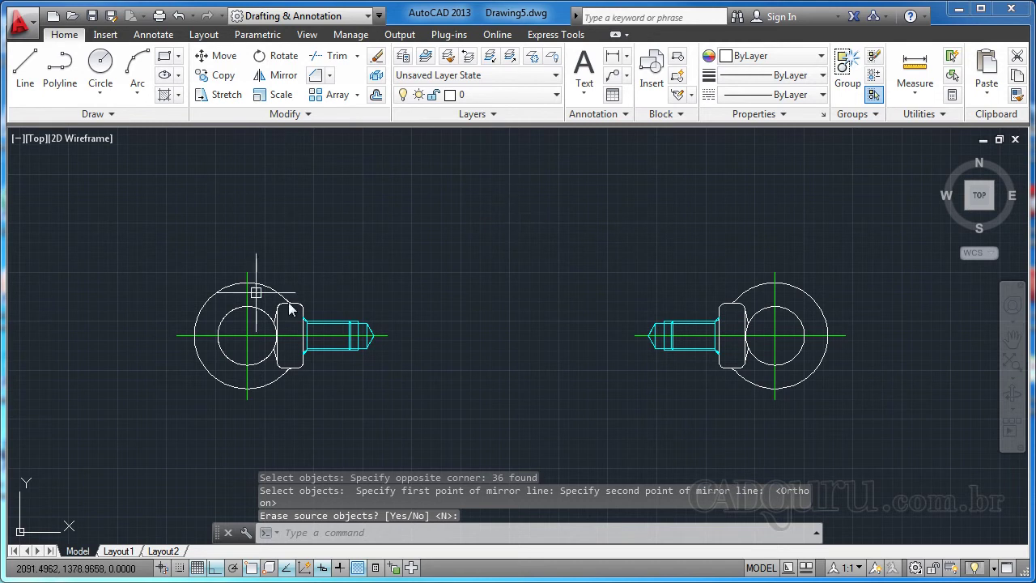
{"action": "middle_click_drag", "start_coordinate": [313, 262], "coordinate": [296, 254]}
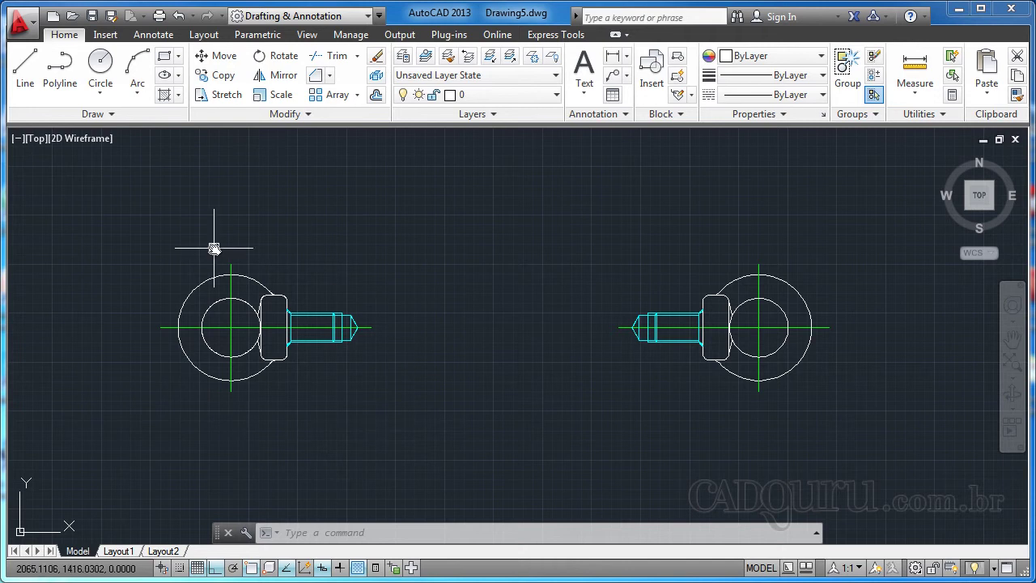
- Window-select the right-hand eye bolt and delete it
{"action": "middle_click_drag", "start_coordinate": [522, 256], "coordinate": [478, 251]}
{"action": "left_click", "coordinate": [480, 191]}
{"action": "left_click", "coordinate": [834, 431]}
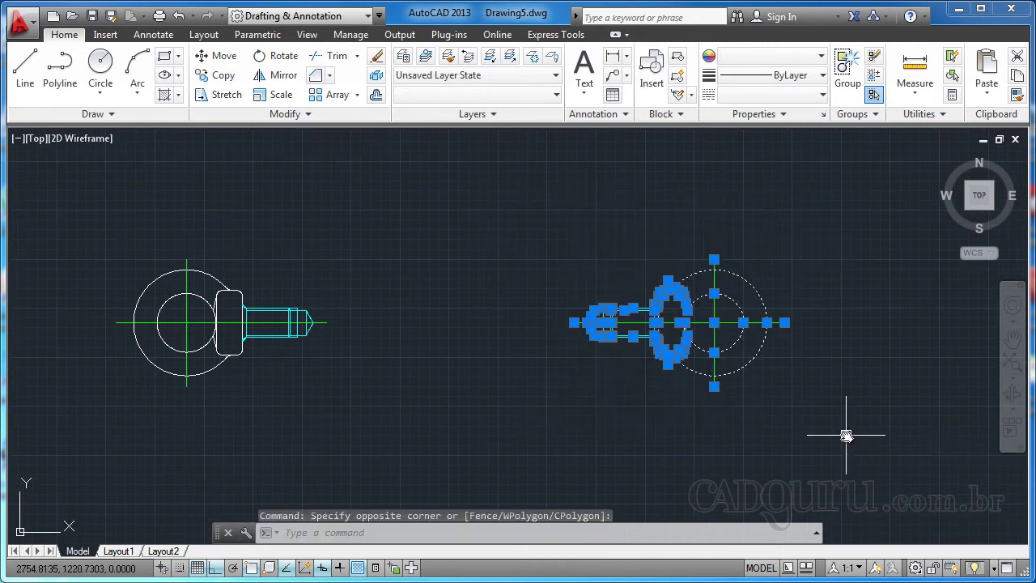
{"action": "type", "text": "e"}
{"action": "key", "text": "Delete"}
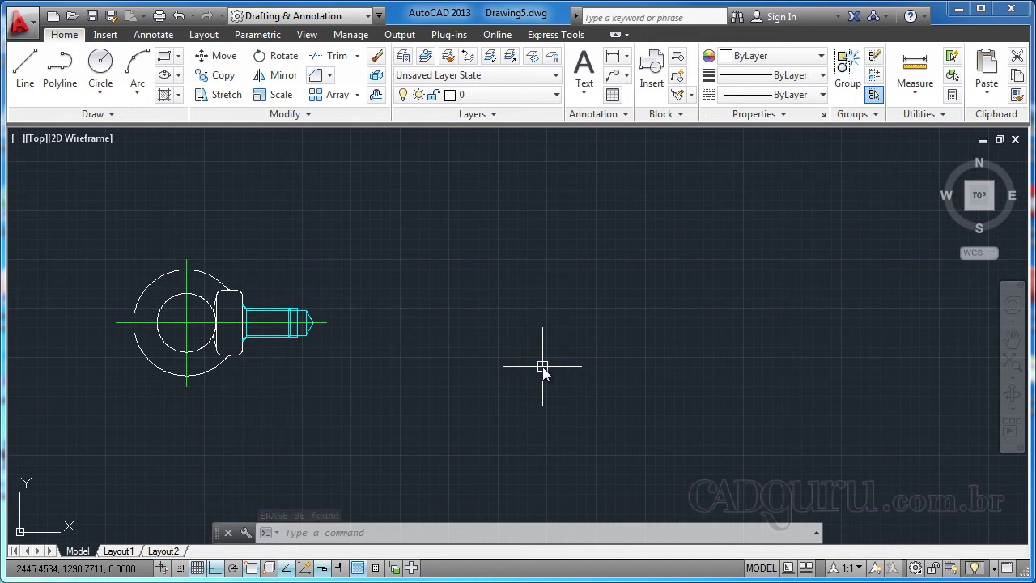
{"action": "middle_click_drag", "start_coordinate": [330, 369], "coordinate": [402, 394]}
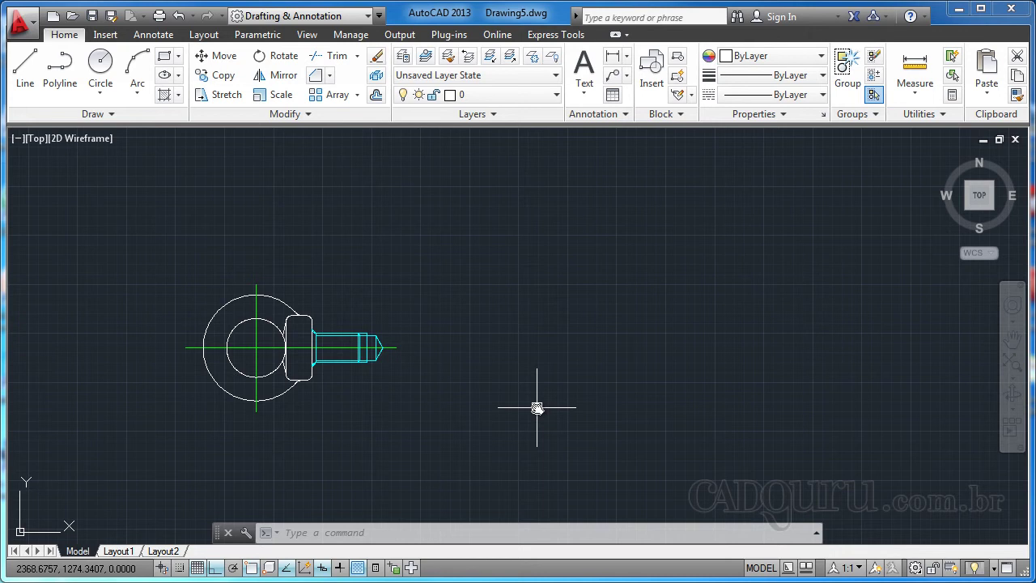
- Mirror the remaining bolt across a vertical line, answering Yes to erase the source
{"action": "type", "text": "mi"}
{"action": "key", "text": "Return"}
{"action": "left_click", "coordinate": [466, 452]}
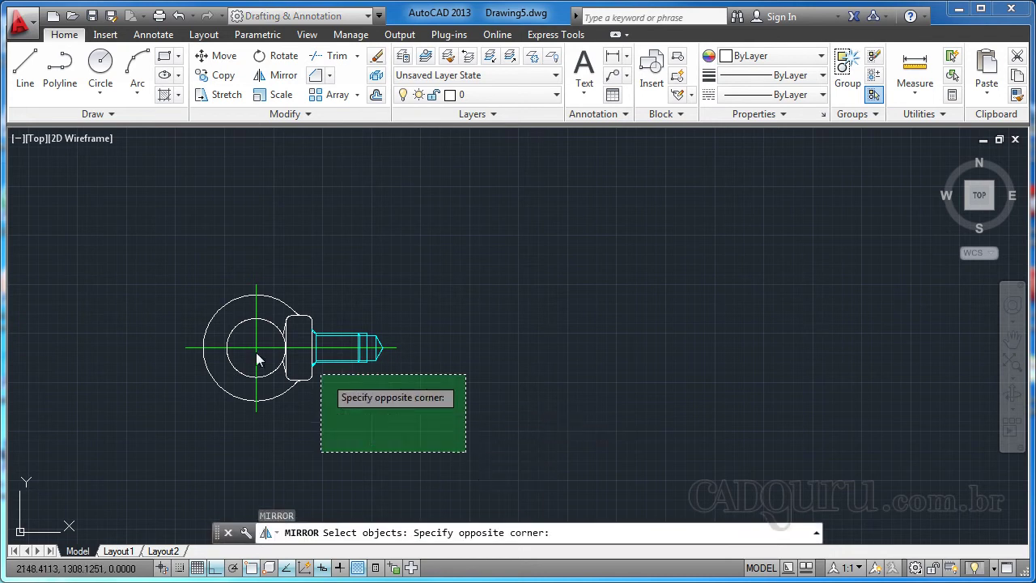
{"action": "left_click", "coordinate": [144, 252]}
{"action": "key", "text": "Return"}
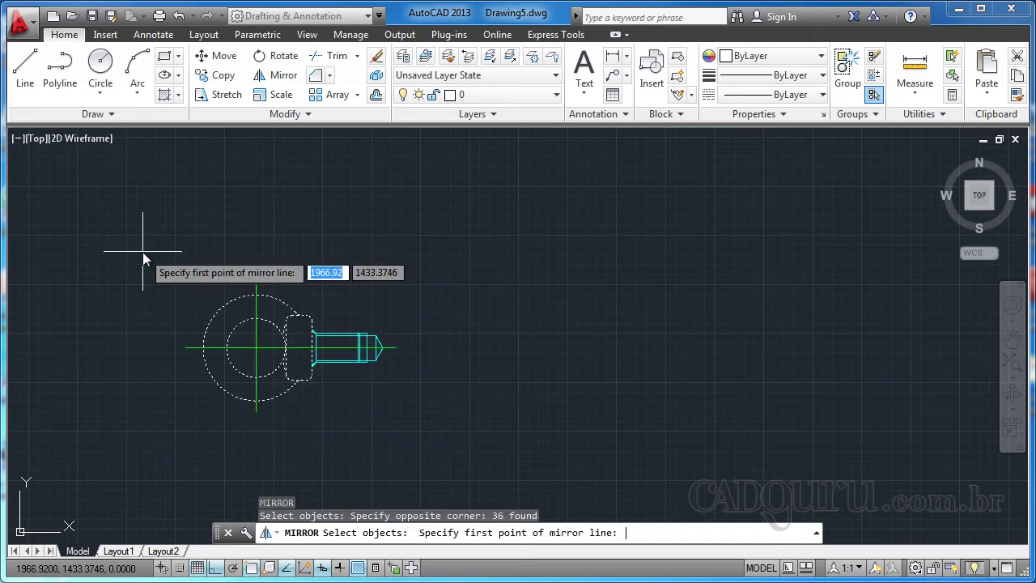
{"action": "left_click", "coordinate": [513, 431]}
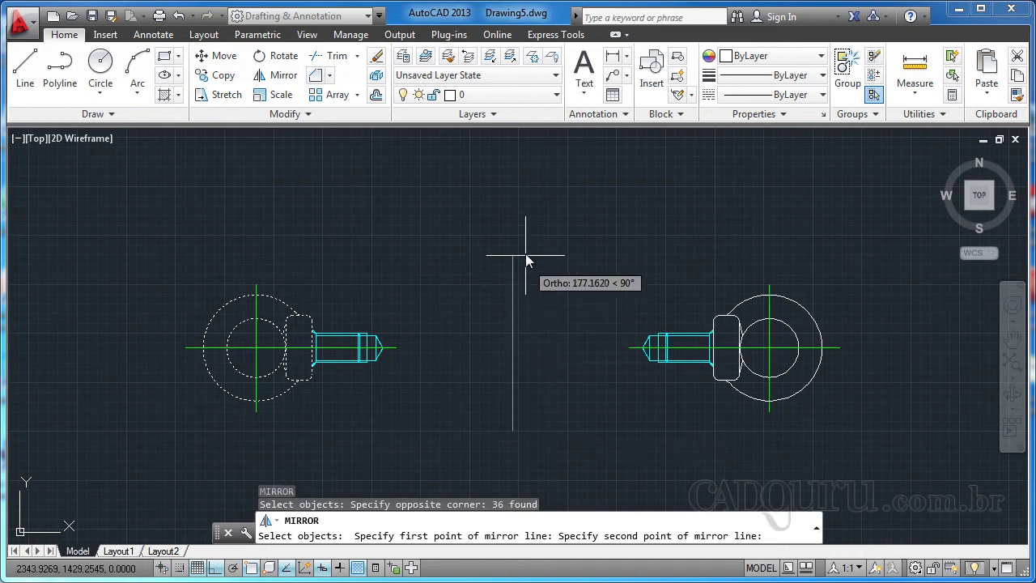
{"action": "left_click", "coordinate": [513, 227]}
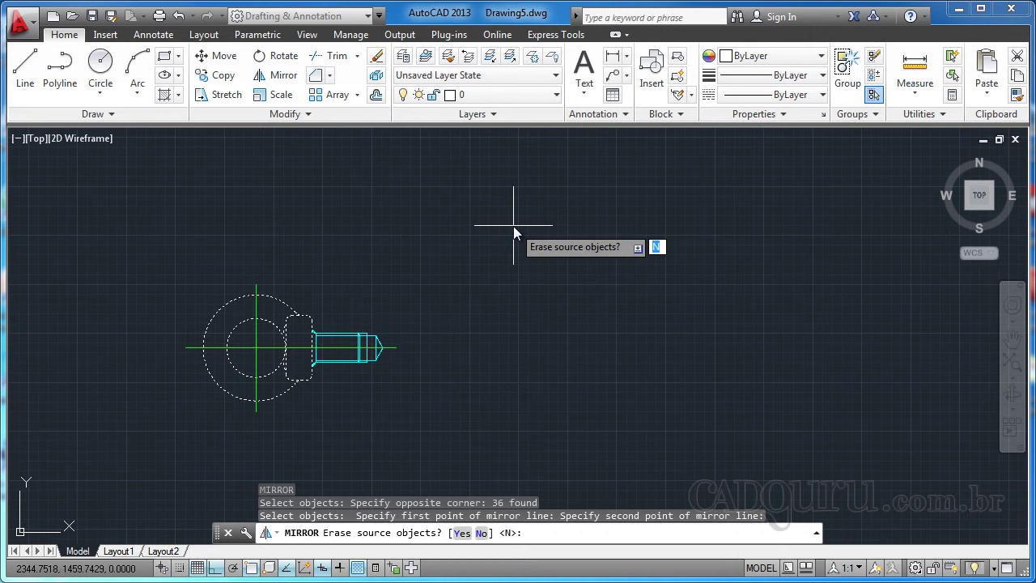
{"action": "type", "text": "y"}
{"action": "key", "text": "Return"}
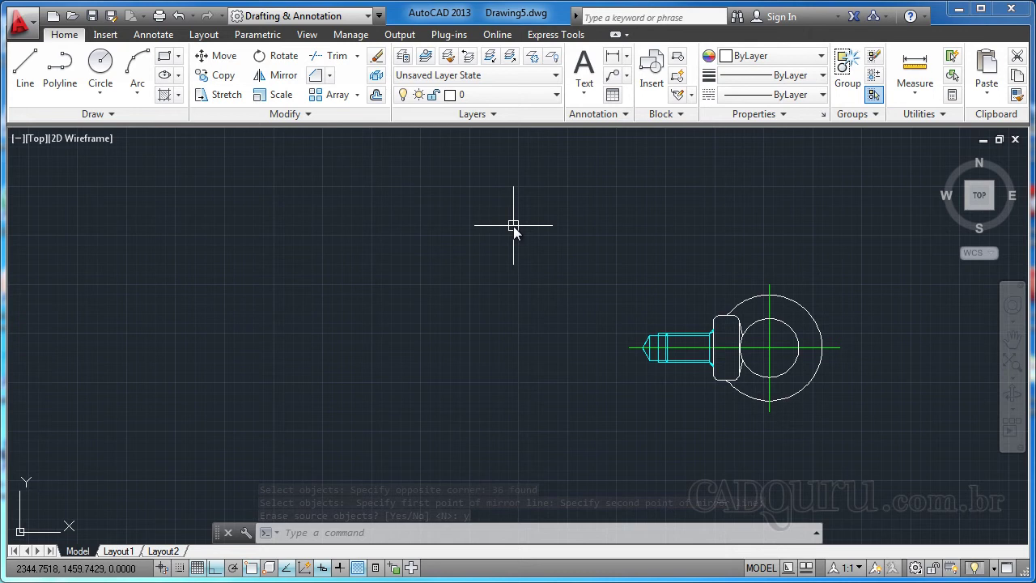
- Crossing-select the bolt and mirror it across a vertical line to its left, erasing the source
{"action": "middle_click_drag", "start_coordinate": [492, 253], "coordinate": [542, 220]}
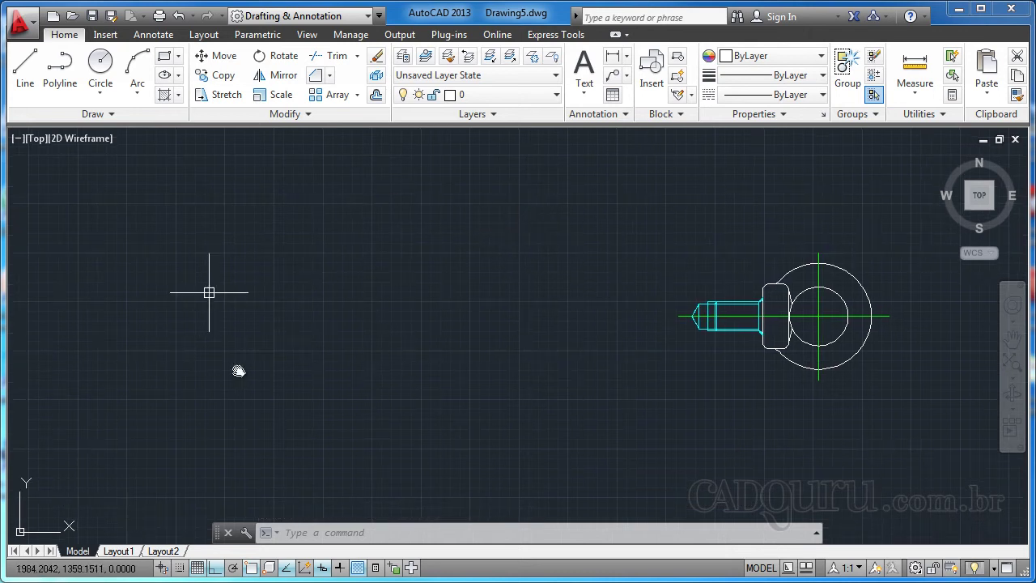
{"action": "middle_click_drag", "start_coordinate": [475, 360], "coordinate": [384, 371]}
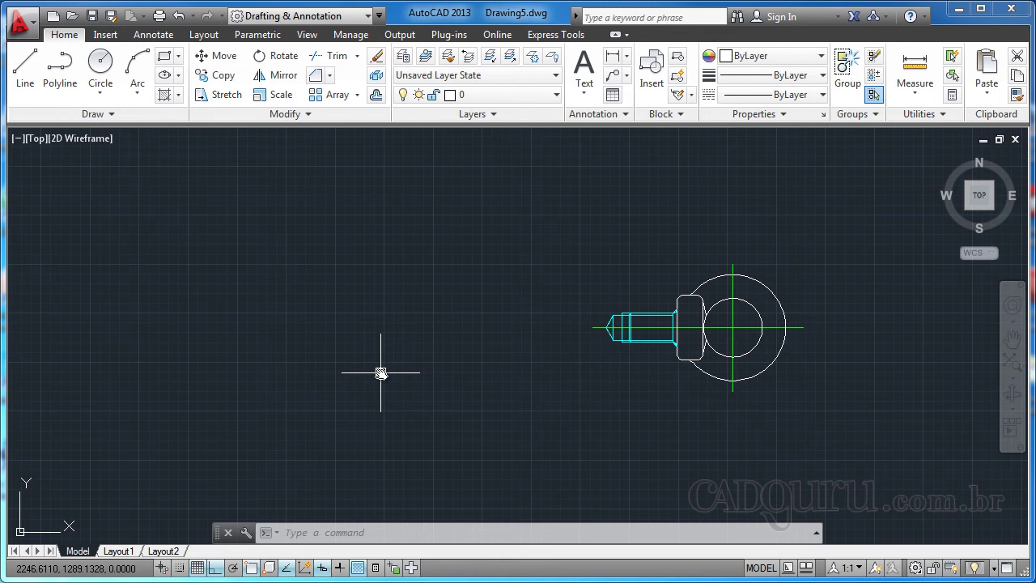
{"action": "type", "text": "mi"}
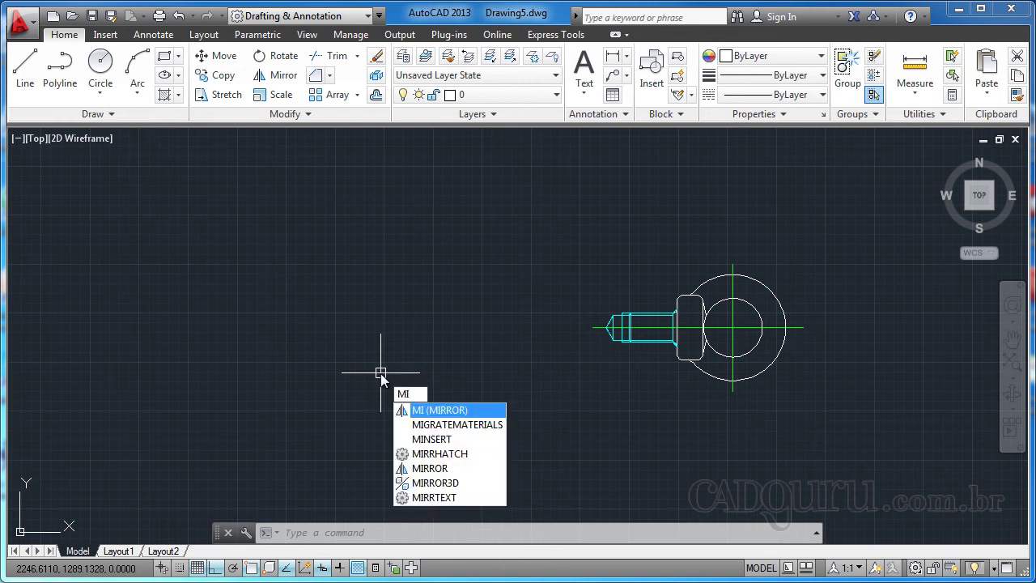
{"action": "key", "text": "Return"}
{"action": "left_click", "coordinate": [825, 449]}
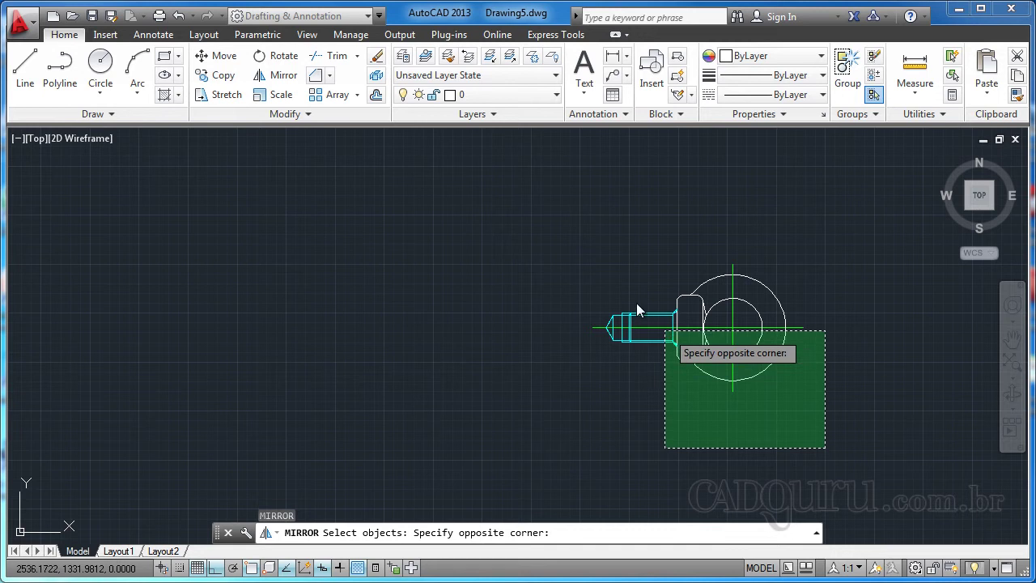
{"action": "left_click", "coordinate": [557, 231]}
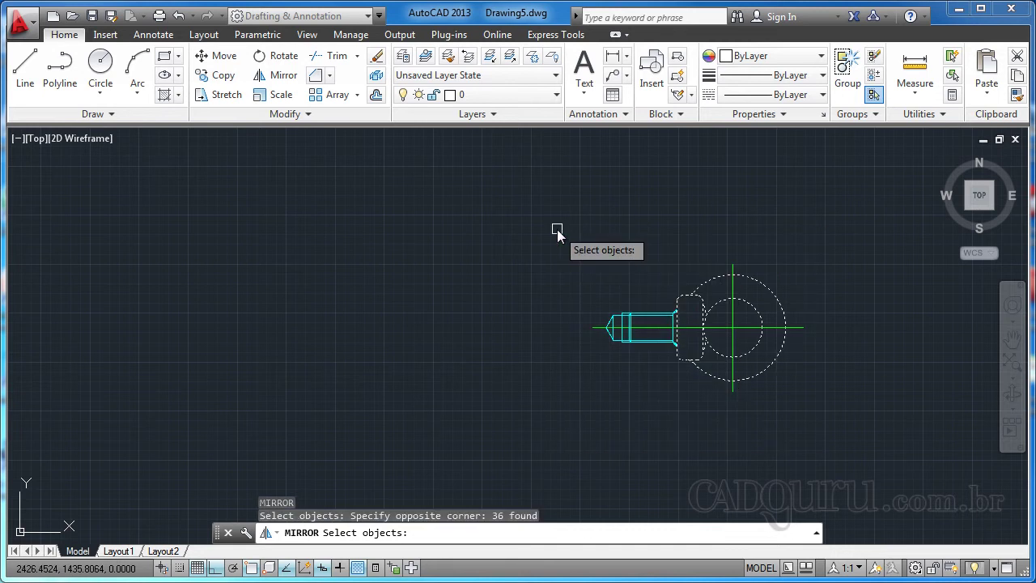
{"action": "key", "text": "Return"}
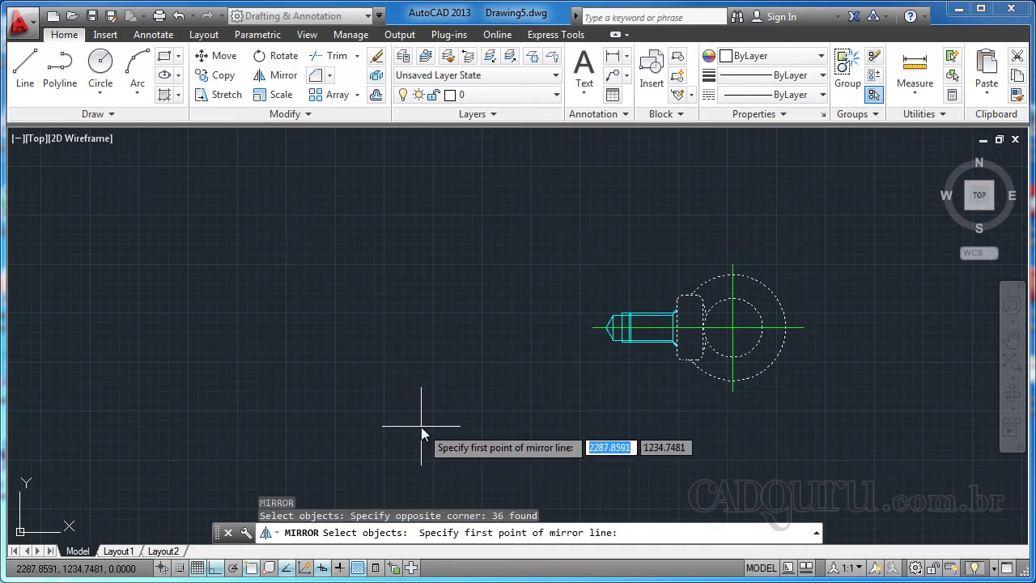
{"action": "left_click", "coordinate": [421, 426]}
{"action": "left_click", "coordinate": [428, 223]}
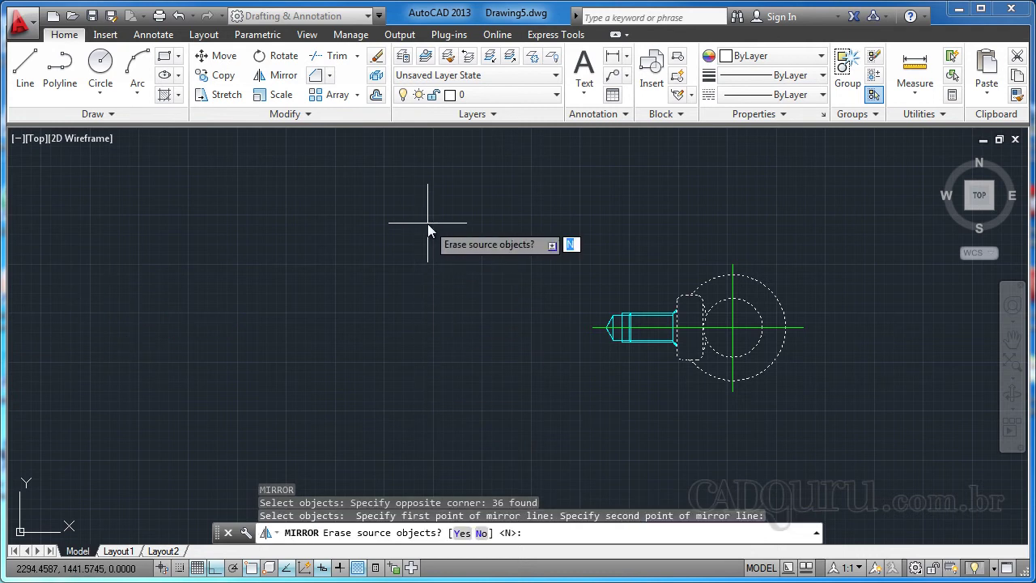
{"action": "type", "text": "y"}
{"action": "key", "text": "Return"}
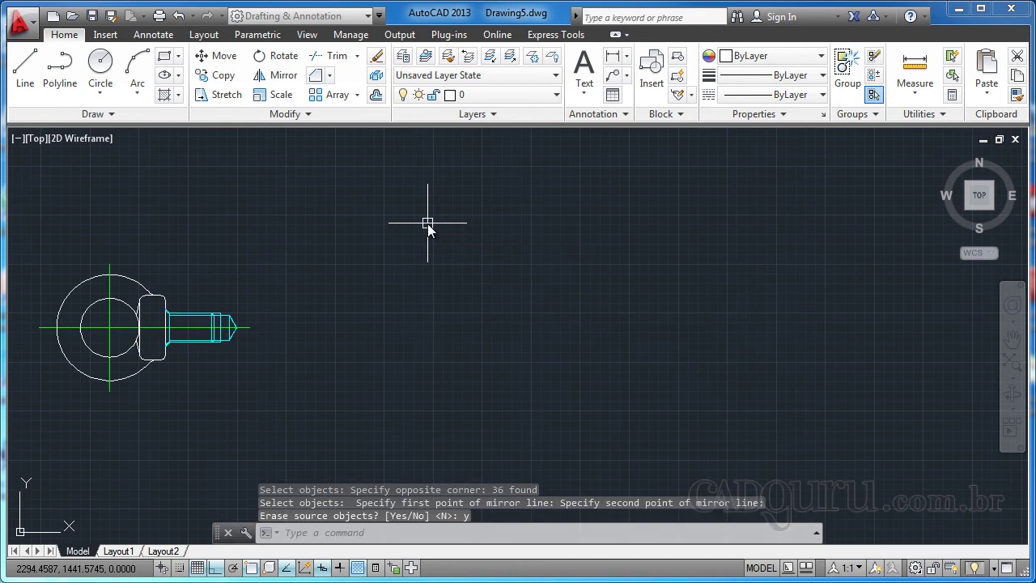
- Pan and zoom to show the three stacked eye bolts and the slanted line
{"action": "middle_click_drag", "start_coordinate": [430, 264], "coordinate": [529, 245]}
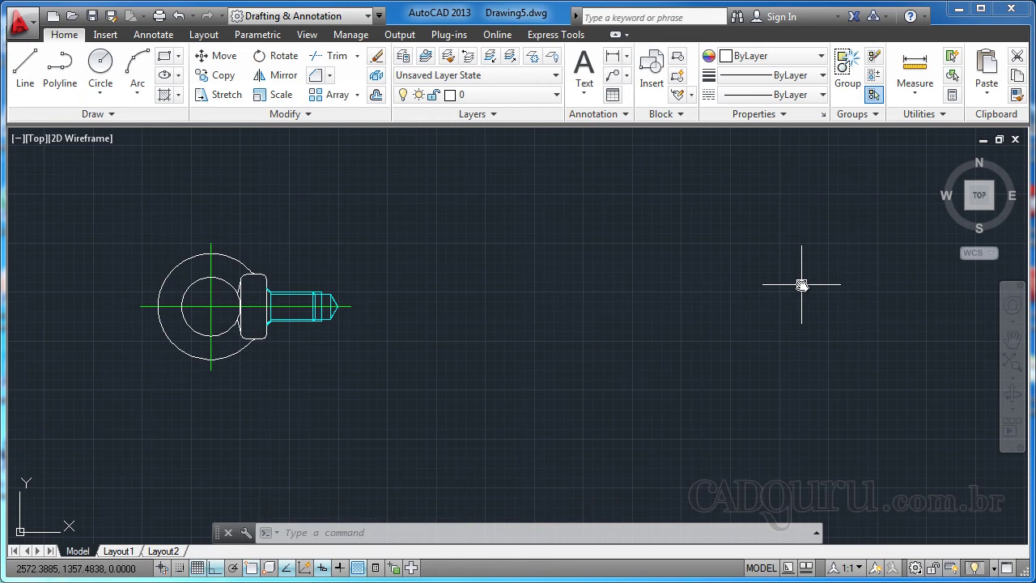
{"action": "middle_click_drag", "start_coordinate": [201, 351], "coordinate": [234, 346]}
{"action": "scroll", "coordinate": [234, 347], "scroll_direction": "up", "scroll_amount": 2}
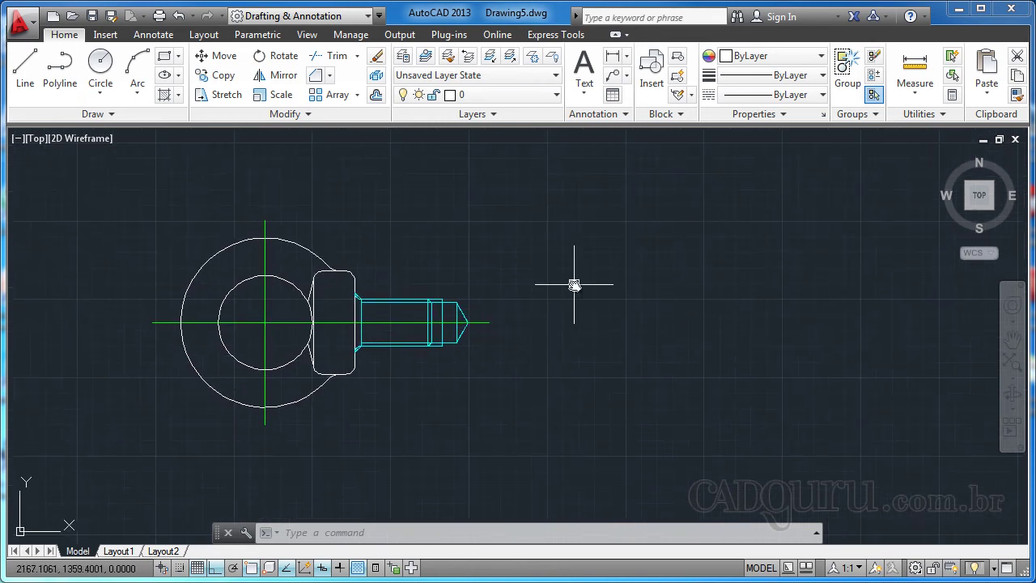
{"action": "scroll", "coordinate": [574, 285], "scroll_direction": "down", "scroll_amount": 5}
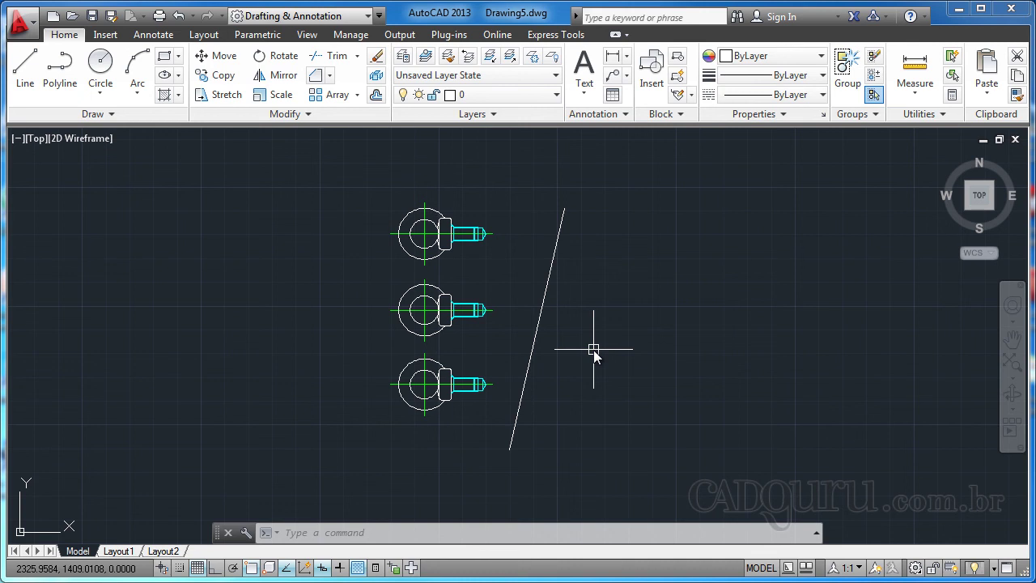
- Mirror all three eye bolts across the slanted line's two endpoints, keeping the originals
{"action": "type", "text": "mi"}
{"action": "key", "text": "Return"}
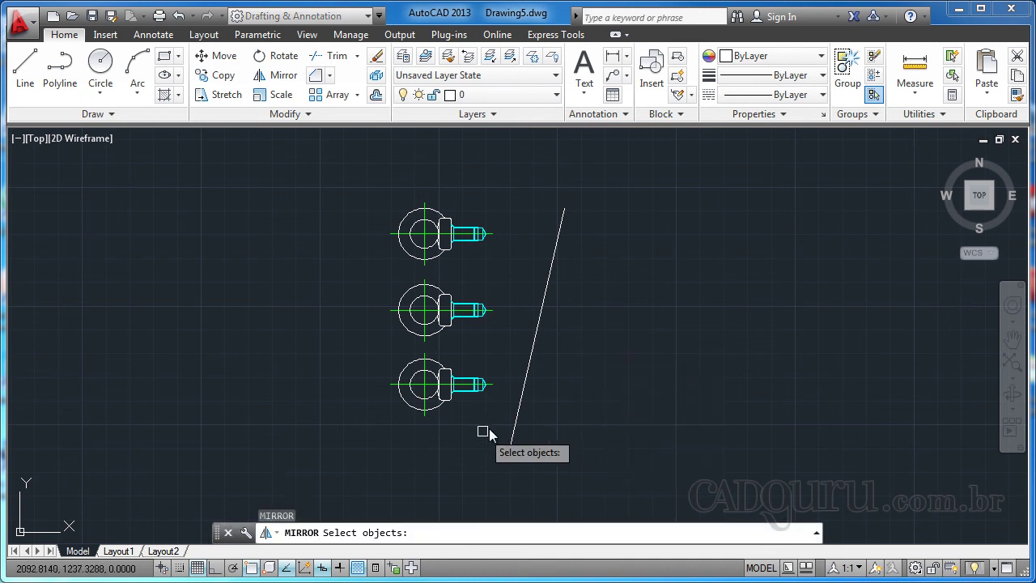
{"action": "left_click", "coordinate": [507, 423]}
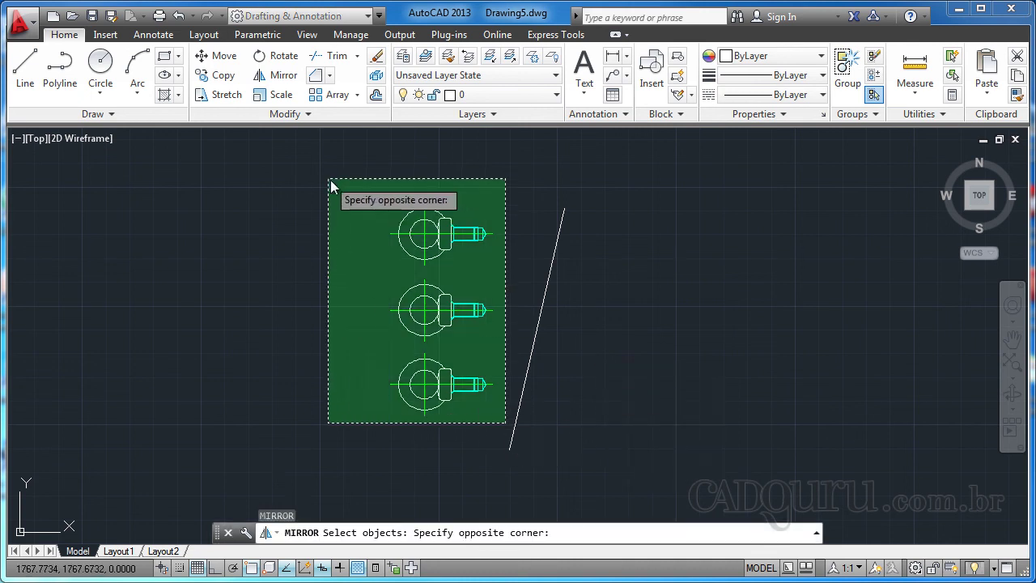
{"action": "left_click", "coordinate": [336, 184]}
{"action": "key", "text": "Return"}
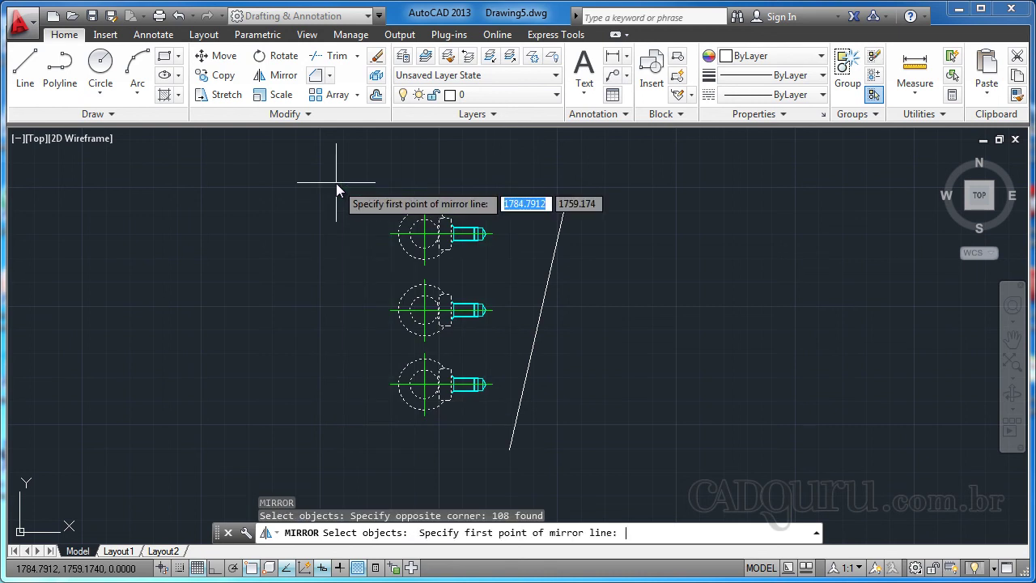
{"action": "left_click", "coordinate": [511, 449]}
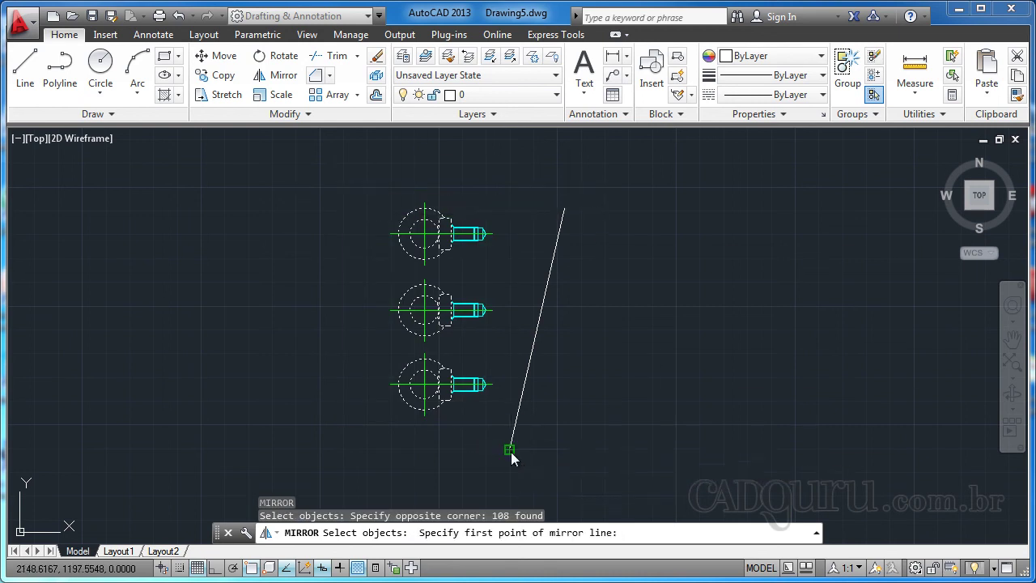
{"action": "left_click", "coordinate": [565, 209]}
{"action": "key", "text": "Return"}
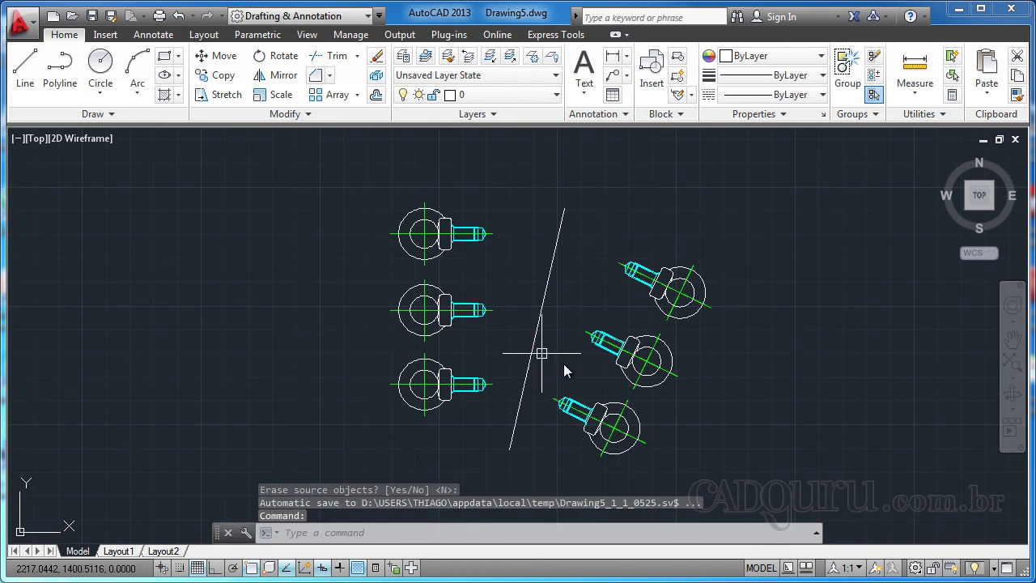
{"action": "left_click", "coordinate": [541, 307]}
{"action": "key", "text": "Escape"}
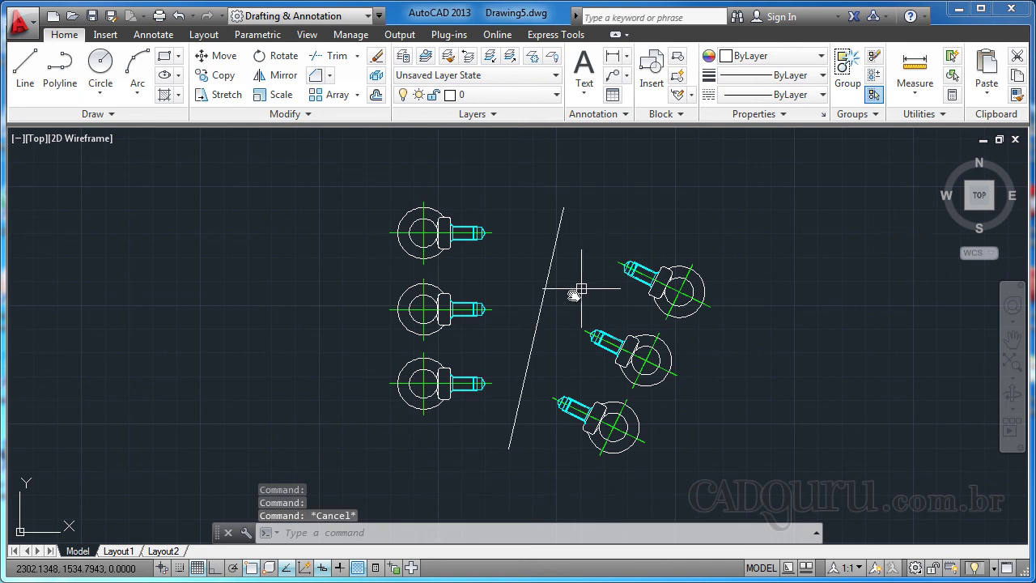
{"action": "middle_click_drag", "start_coordinate": [578, 324], "coordinate": [555, 320]}
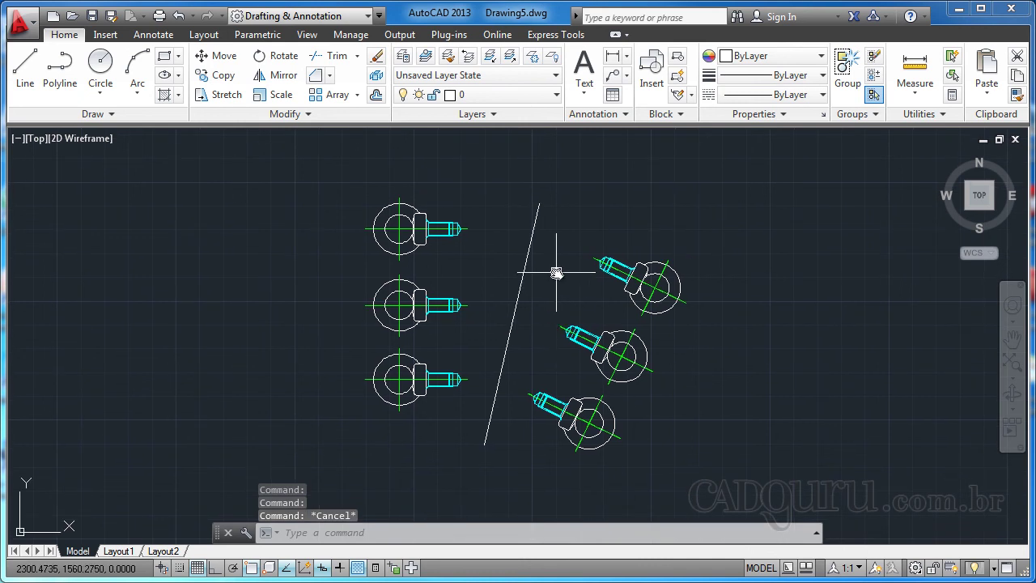